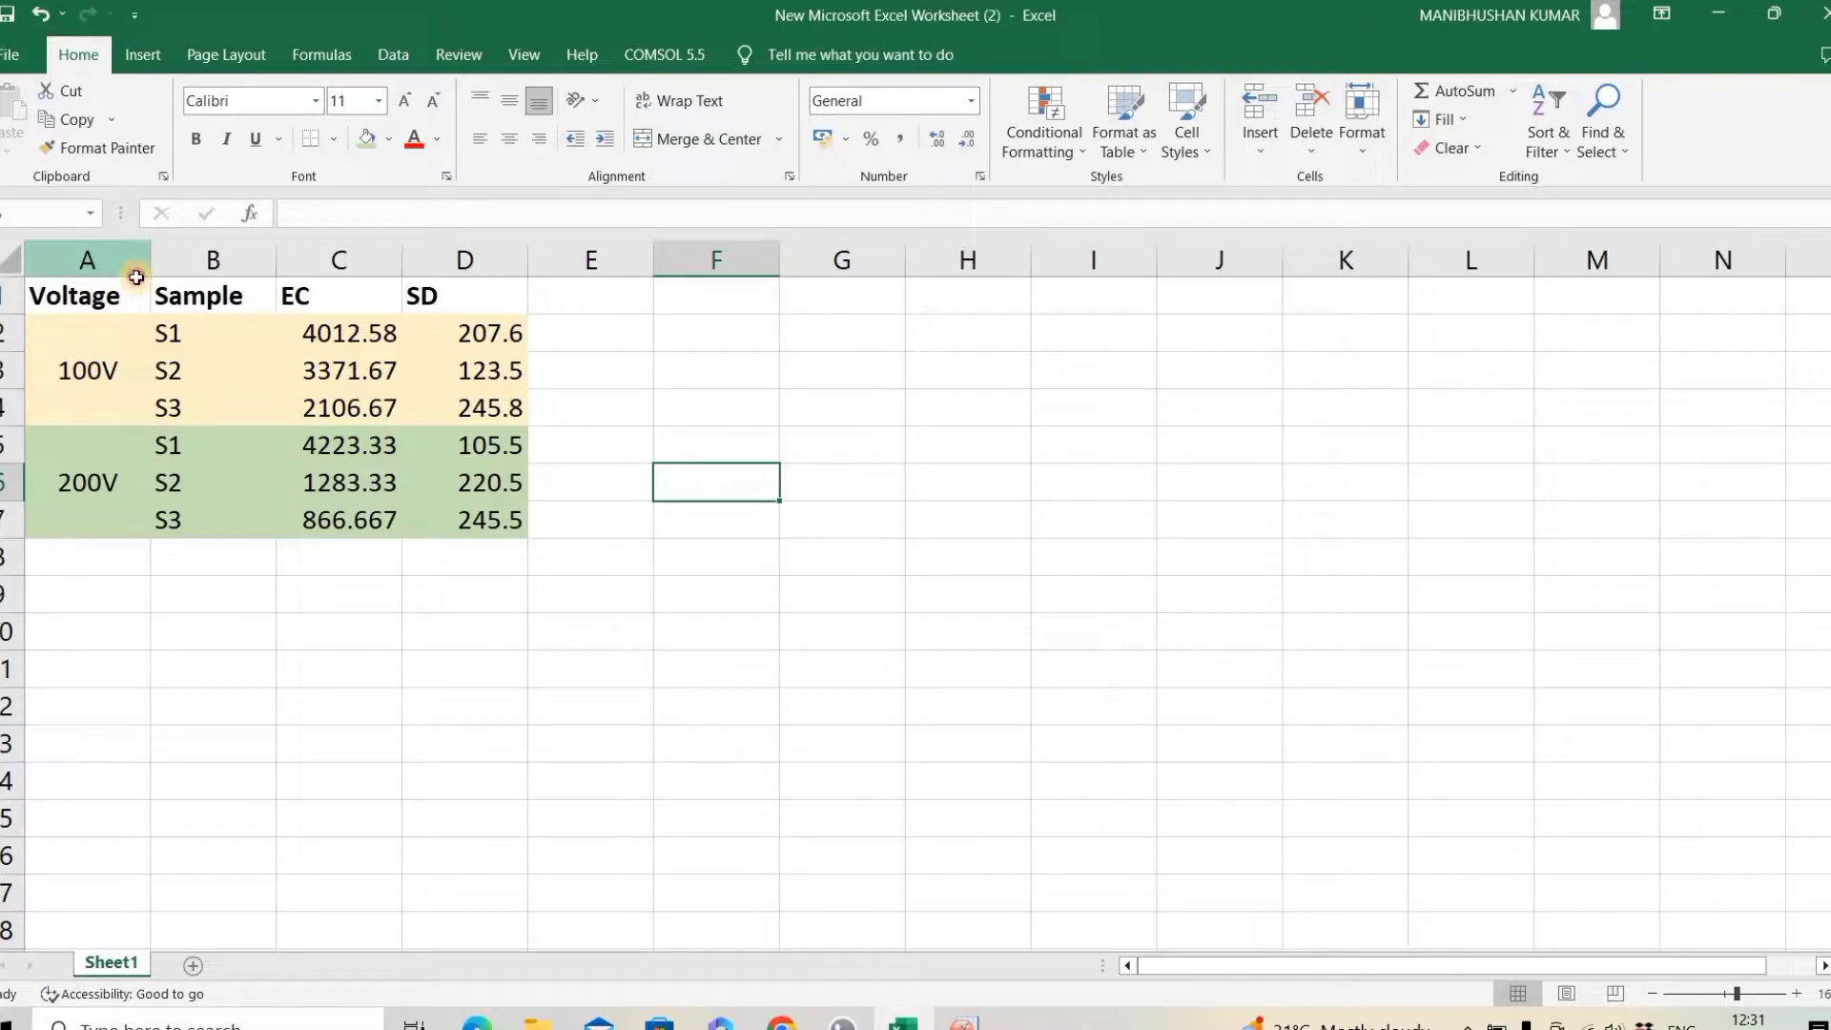
# - Select the Voltage, Sample, EC and SD columns in Excel, then clear the selection
pyautogui.moveTo(135, 271); pyautogui.dragTo(204, 295)
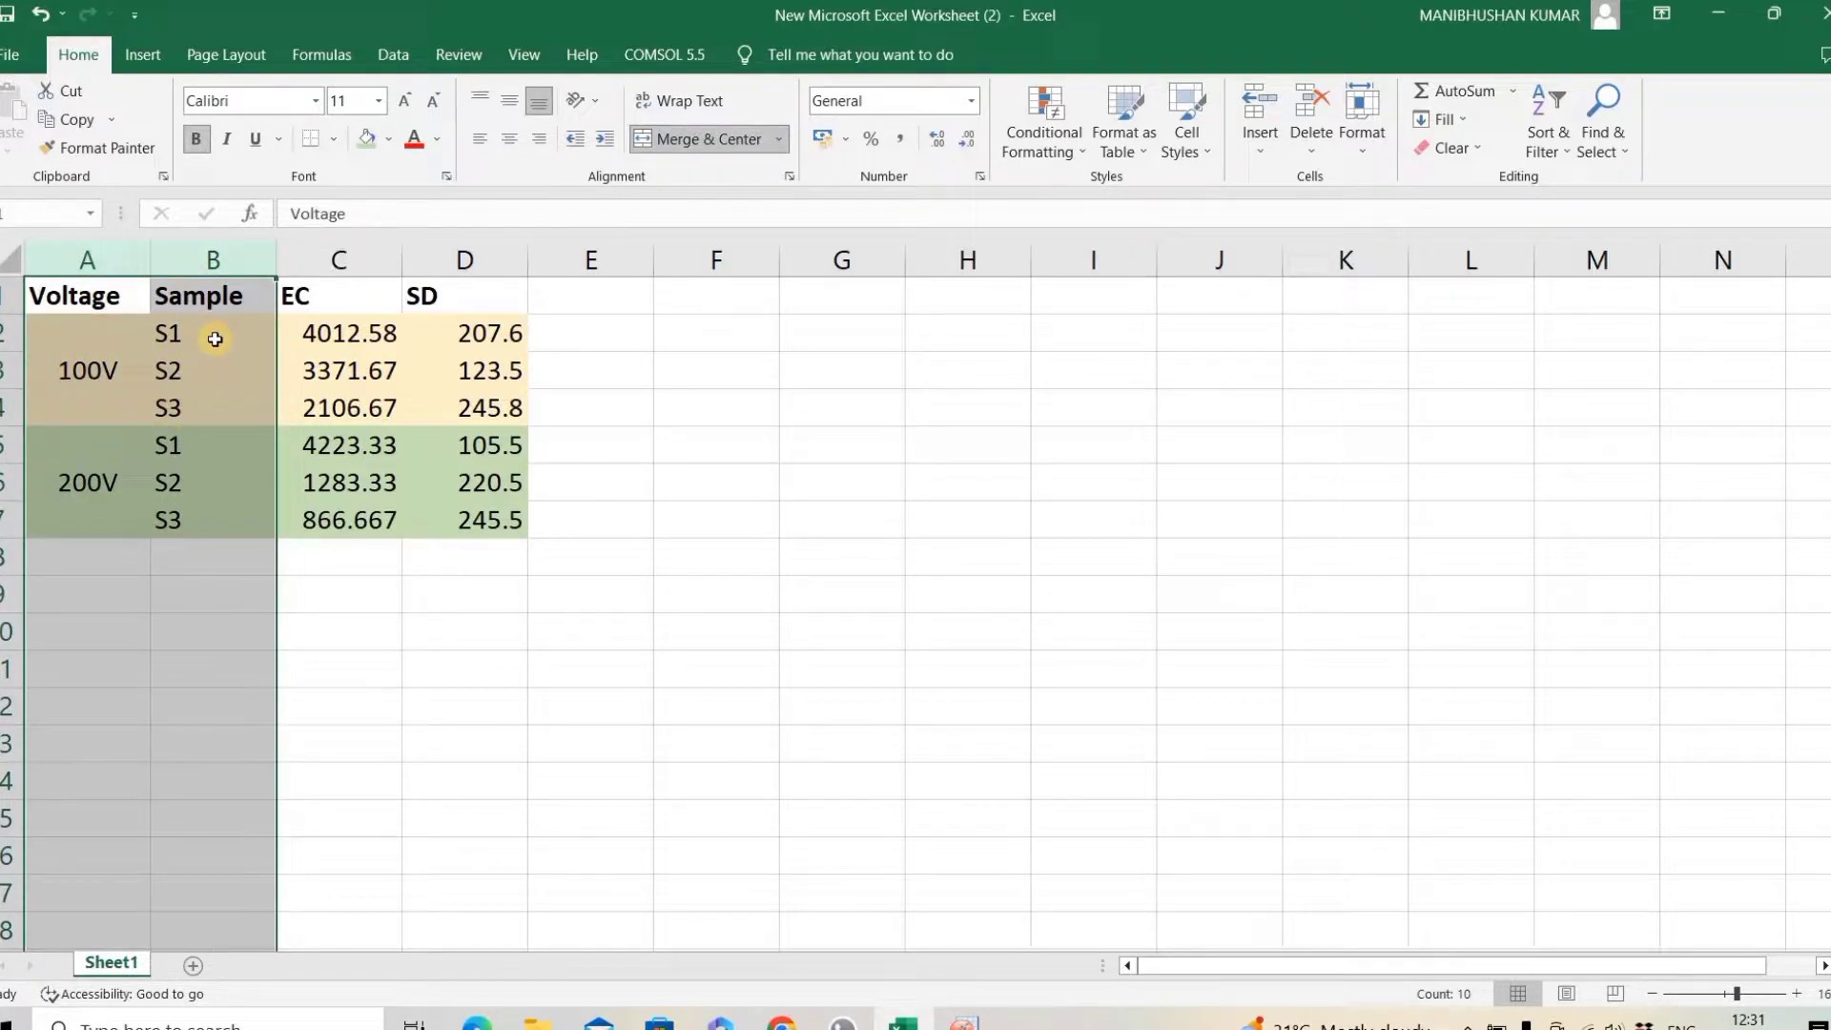
pyautogui.click(214, 339)
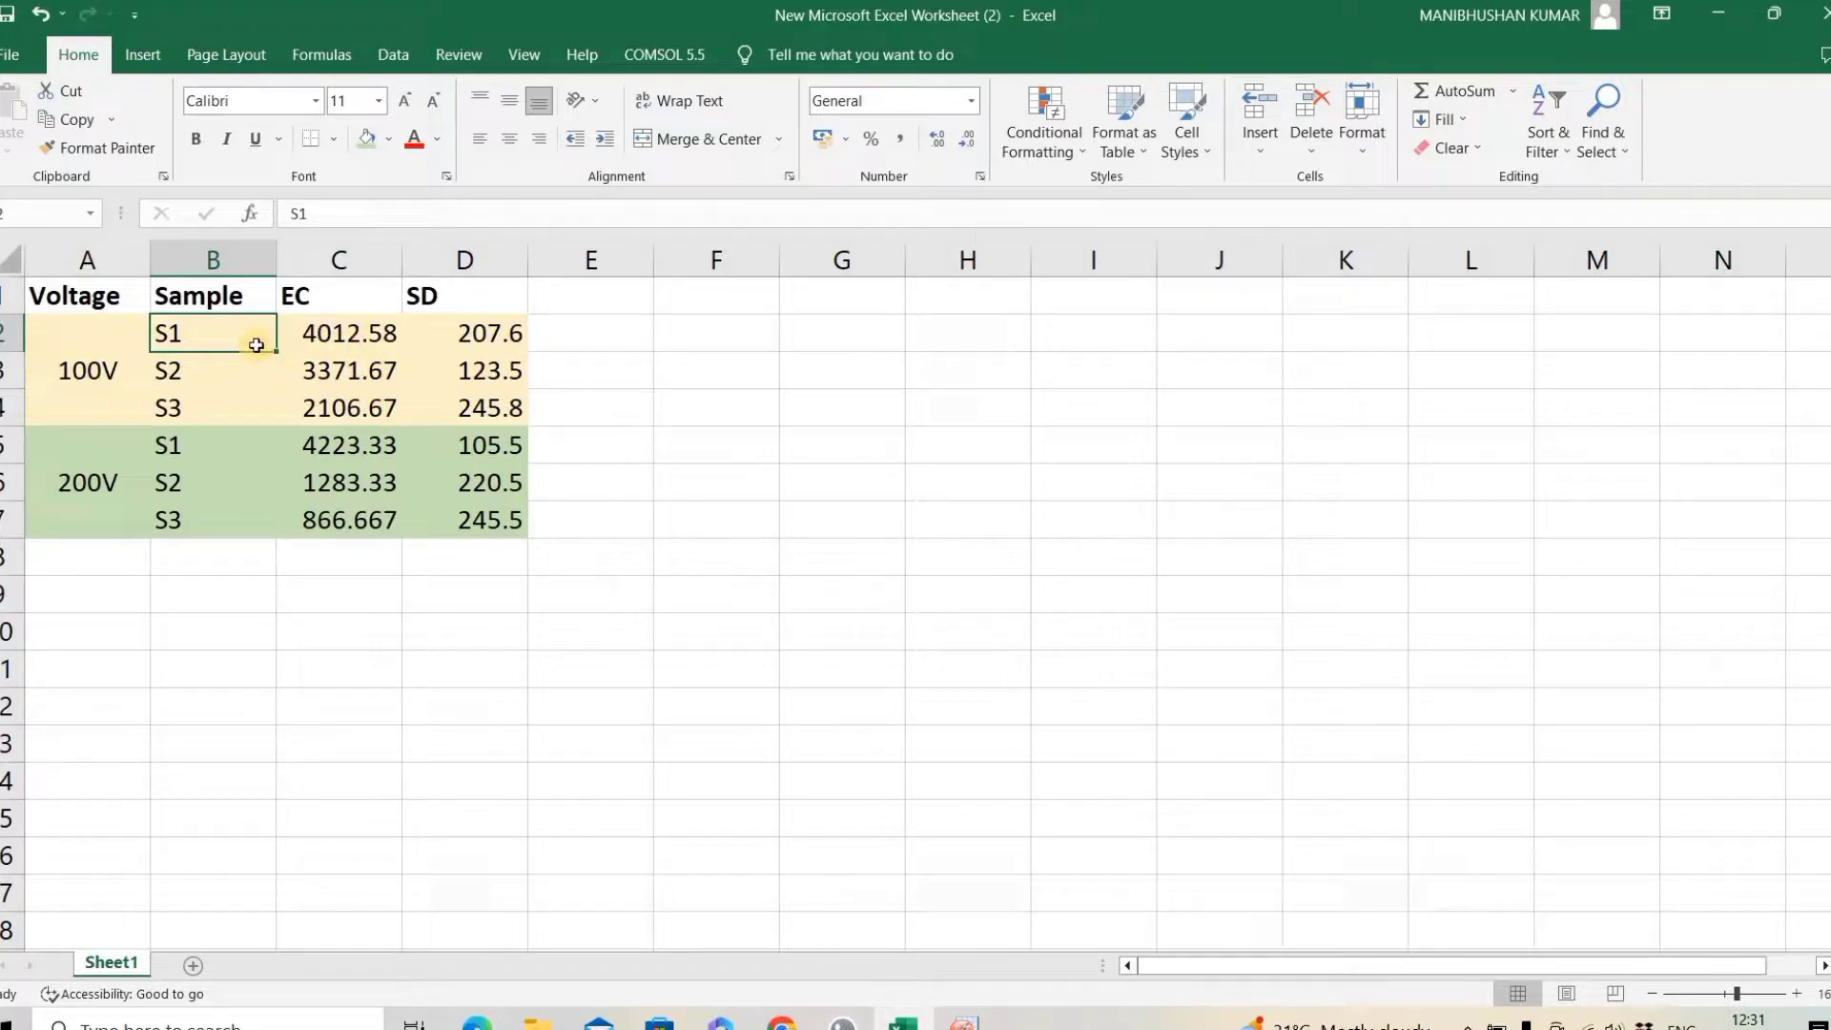
pyautogui.click(341, 297)
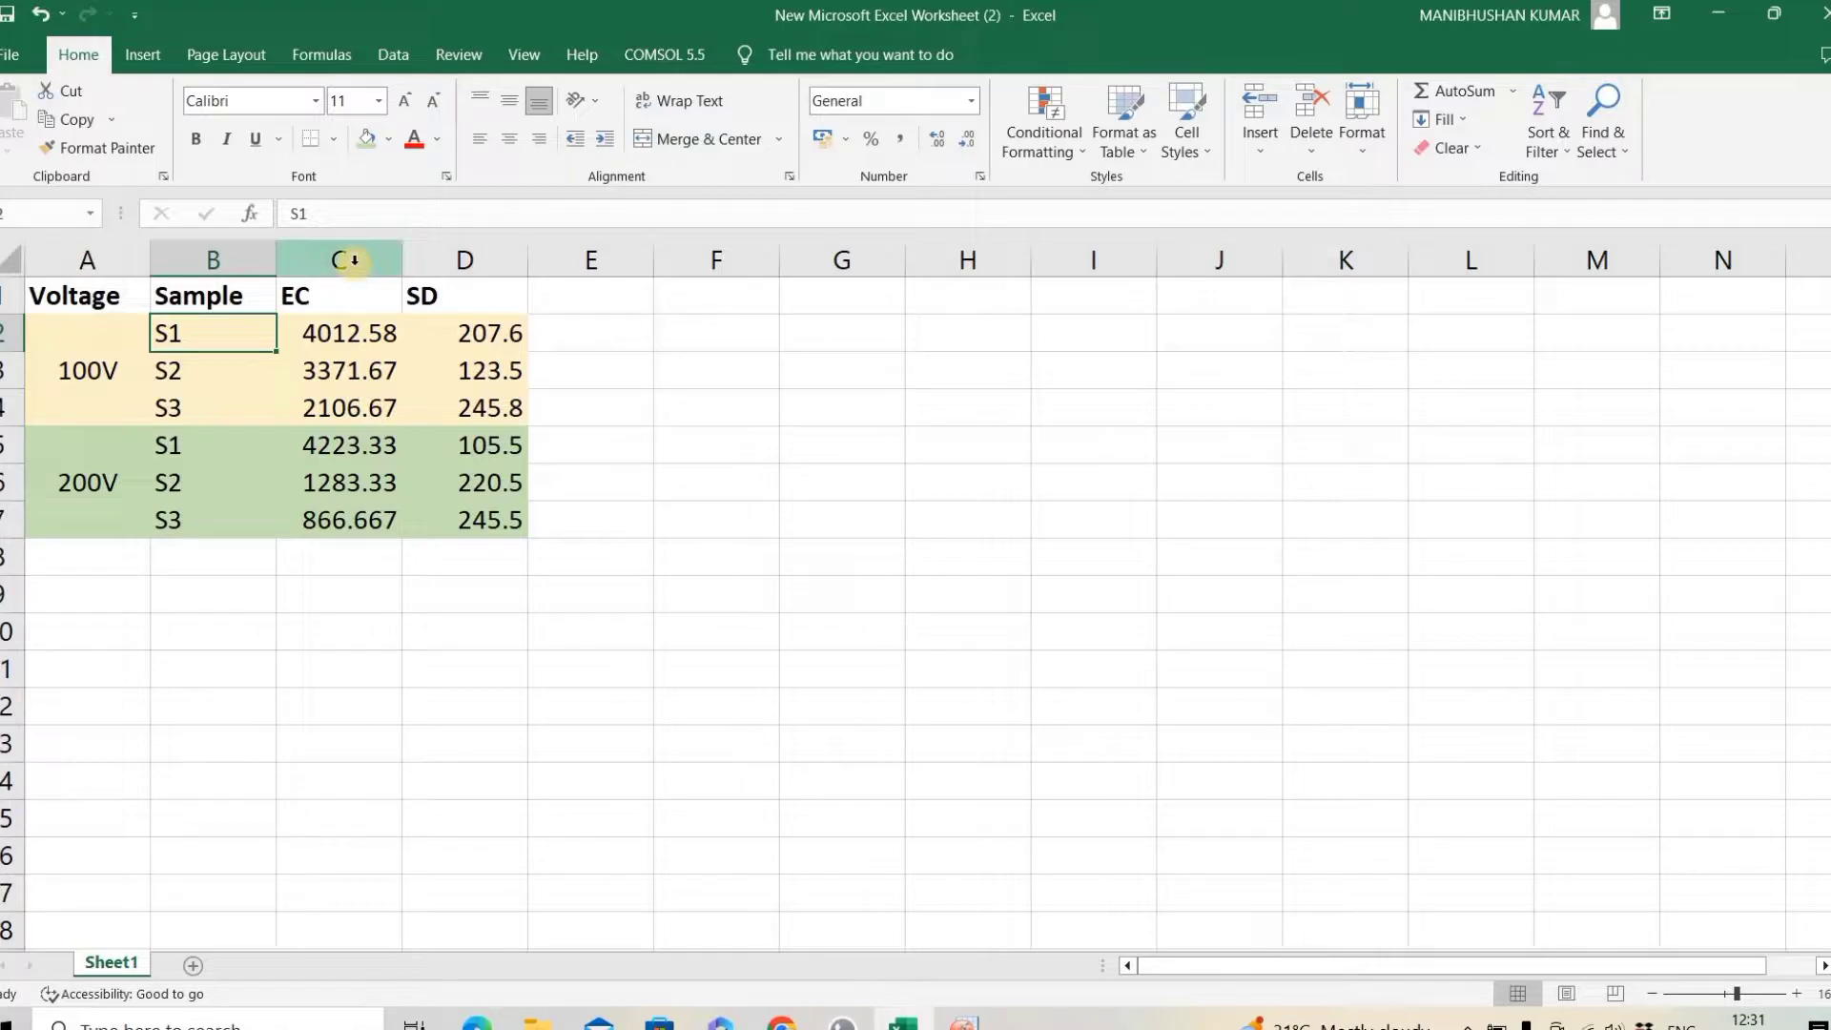
pyautogui.hotkey('ctrl', 'space')
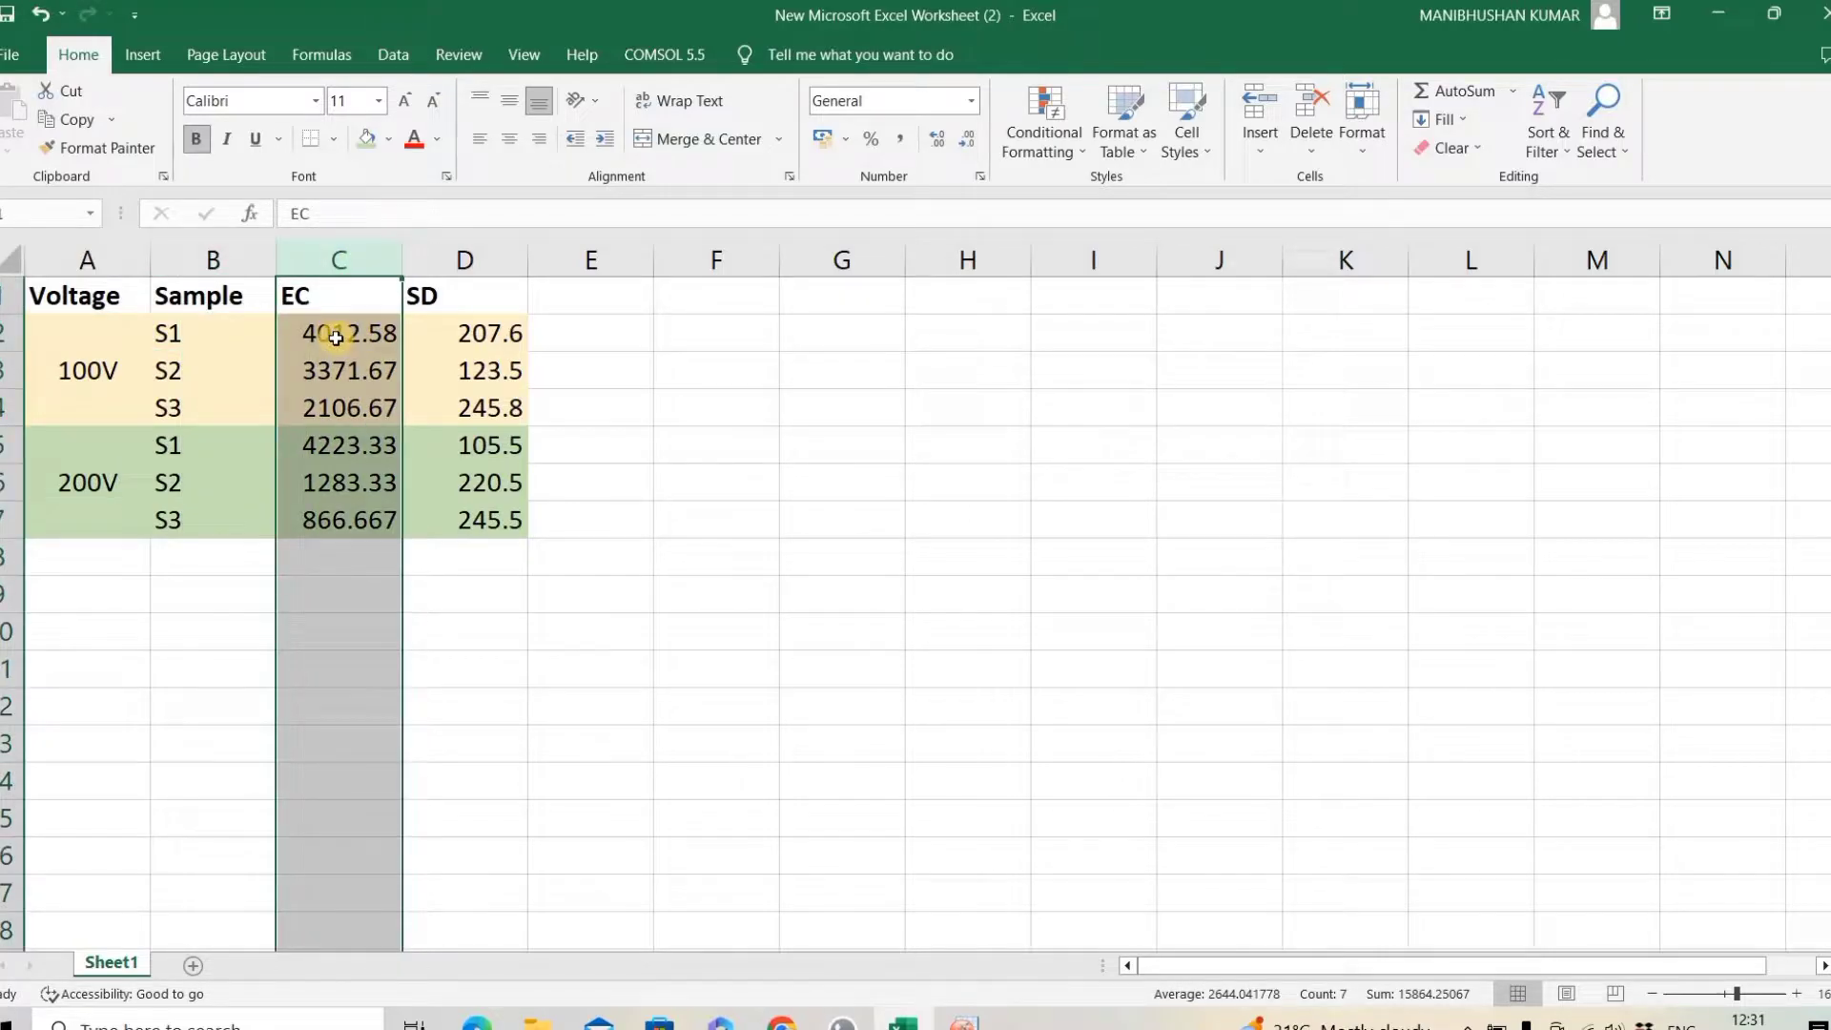
pyautogui.click(496, 297)
pyautogui.hotkey('ctrl', 'space')
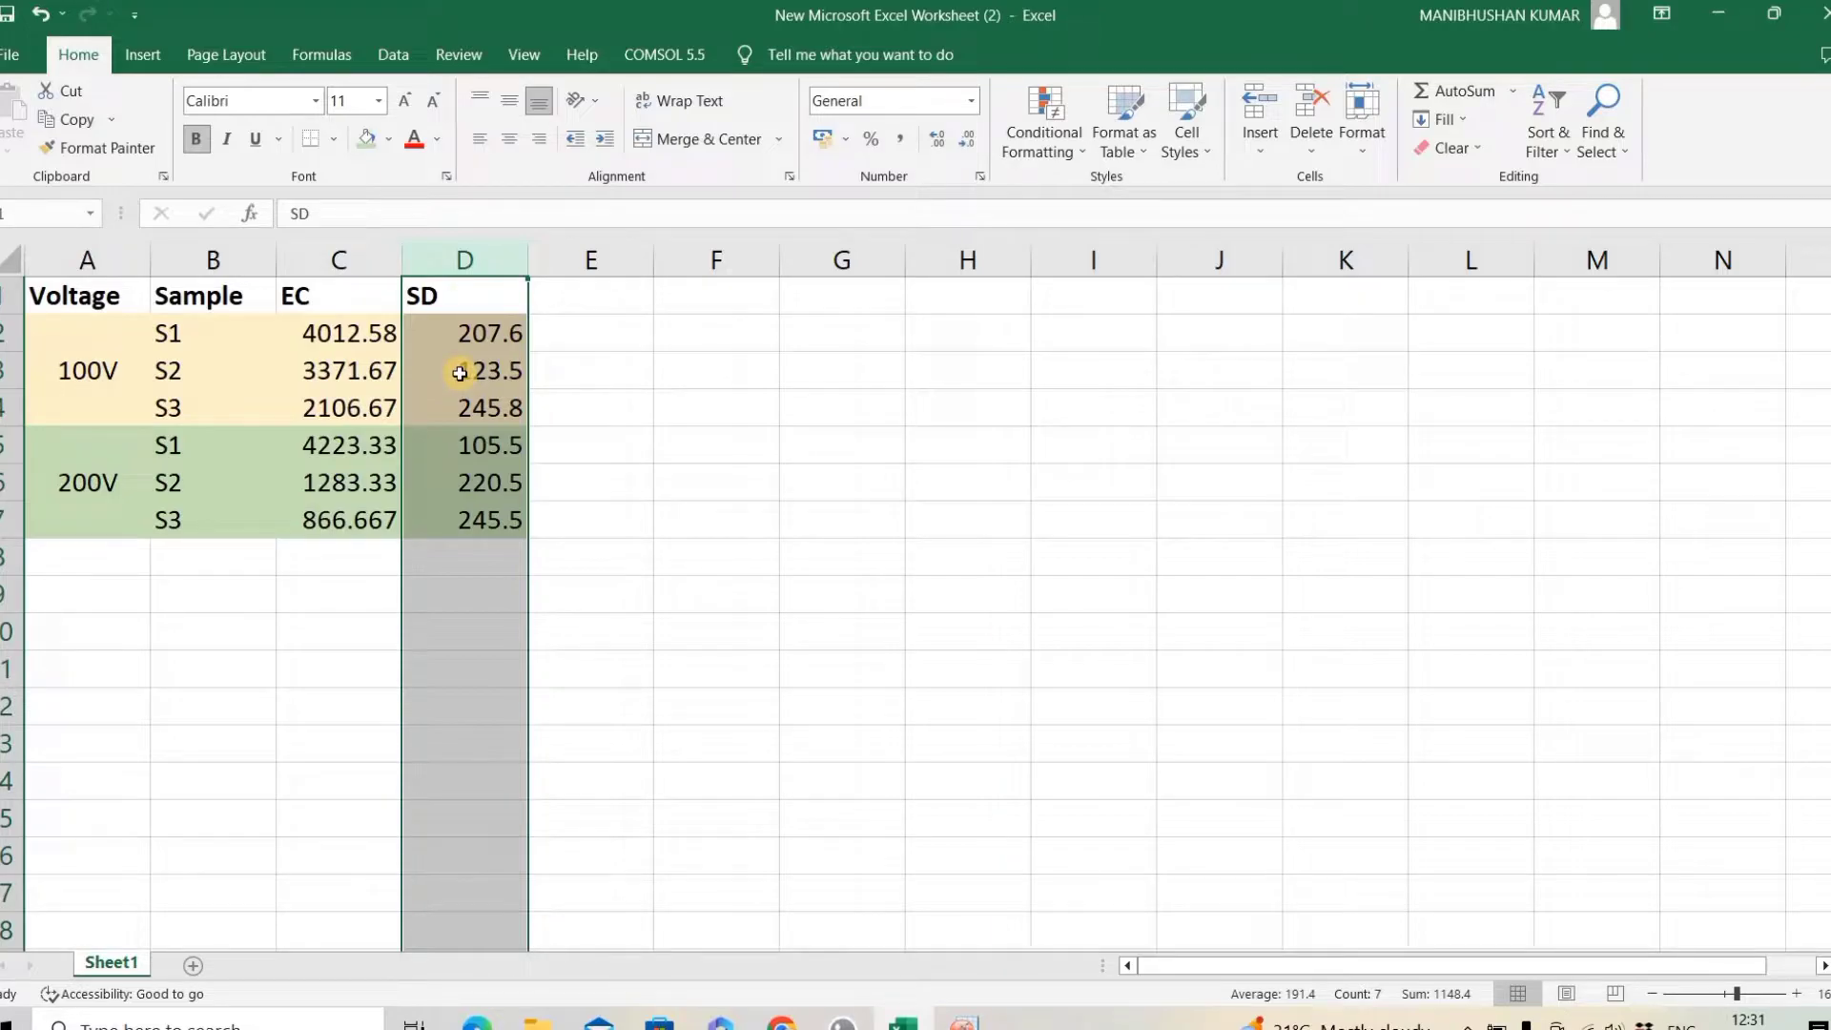
pyautogui.click(603, 451)
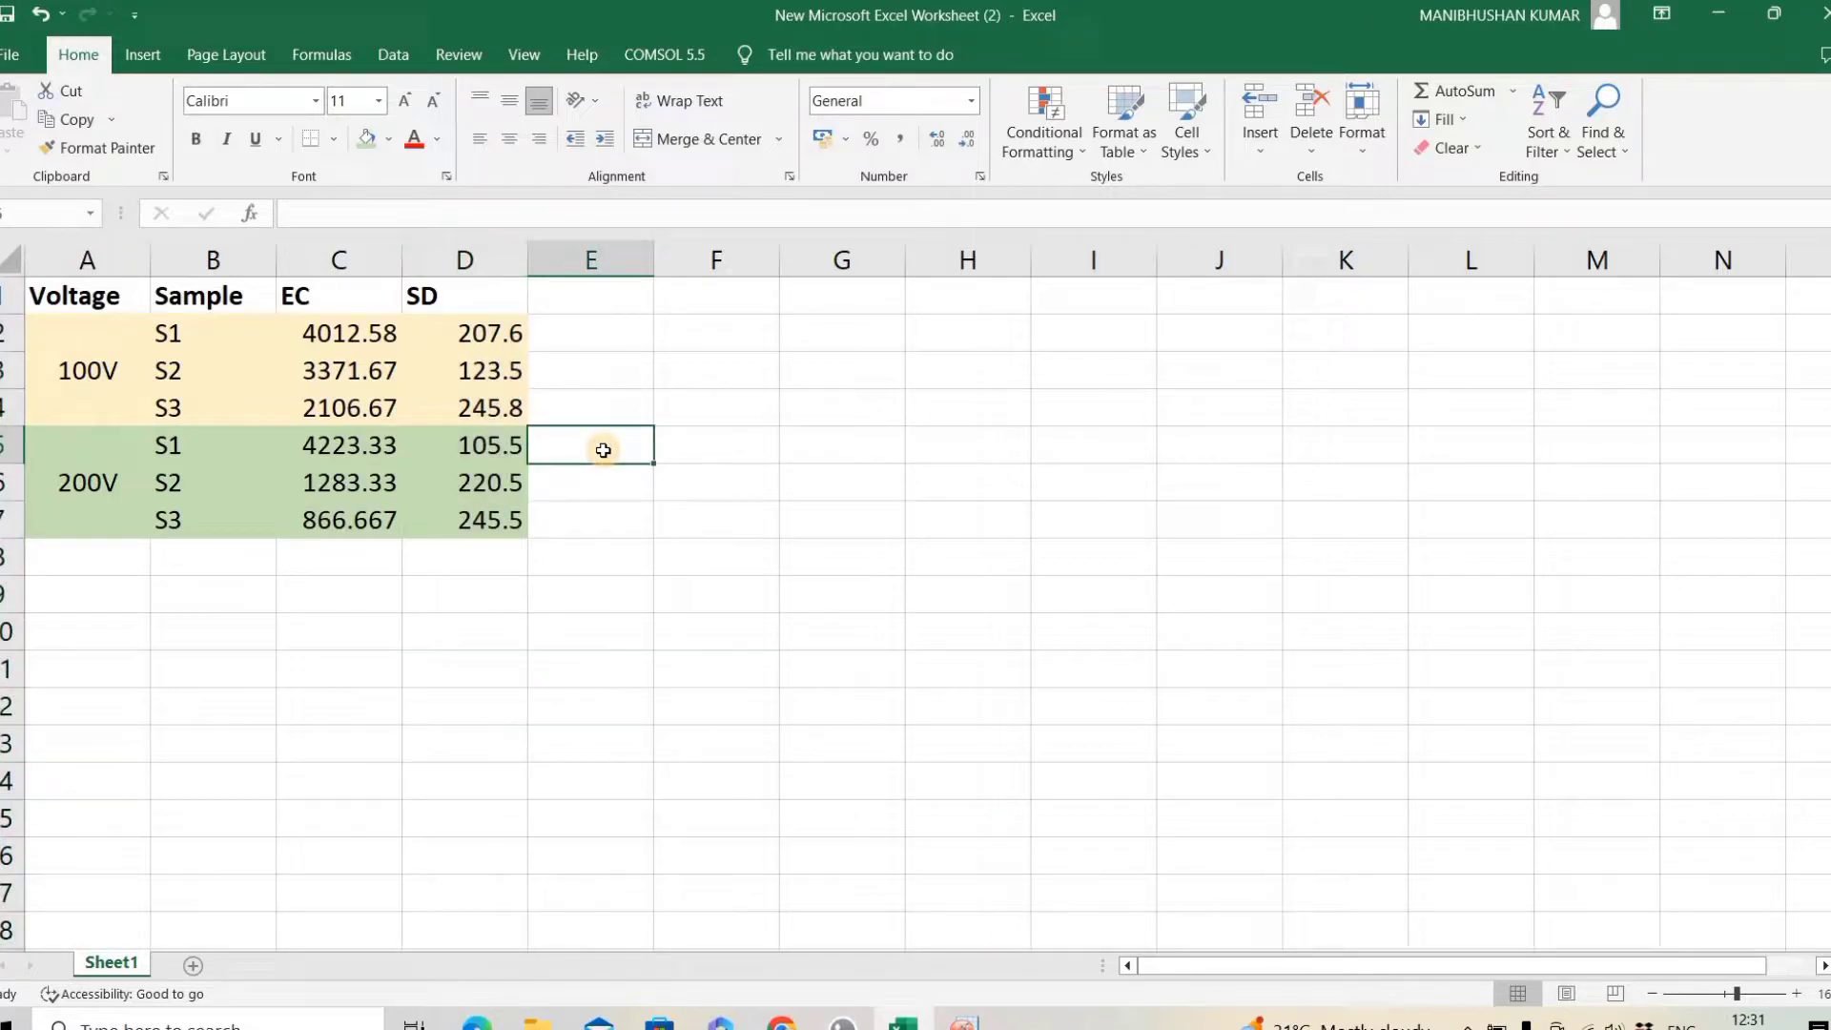
# - Copy the data block A2:D7 and switch to OriginPro
pyautogui.moveTo(80, 339); pyautogui.dragTo(463, 505)
pyautogui.hotkey('ctrl', 'c')
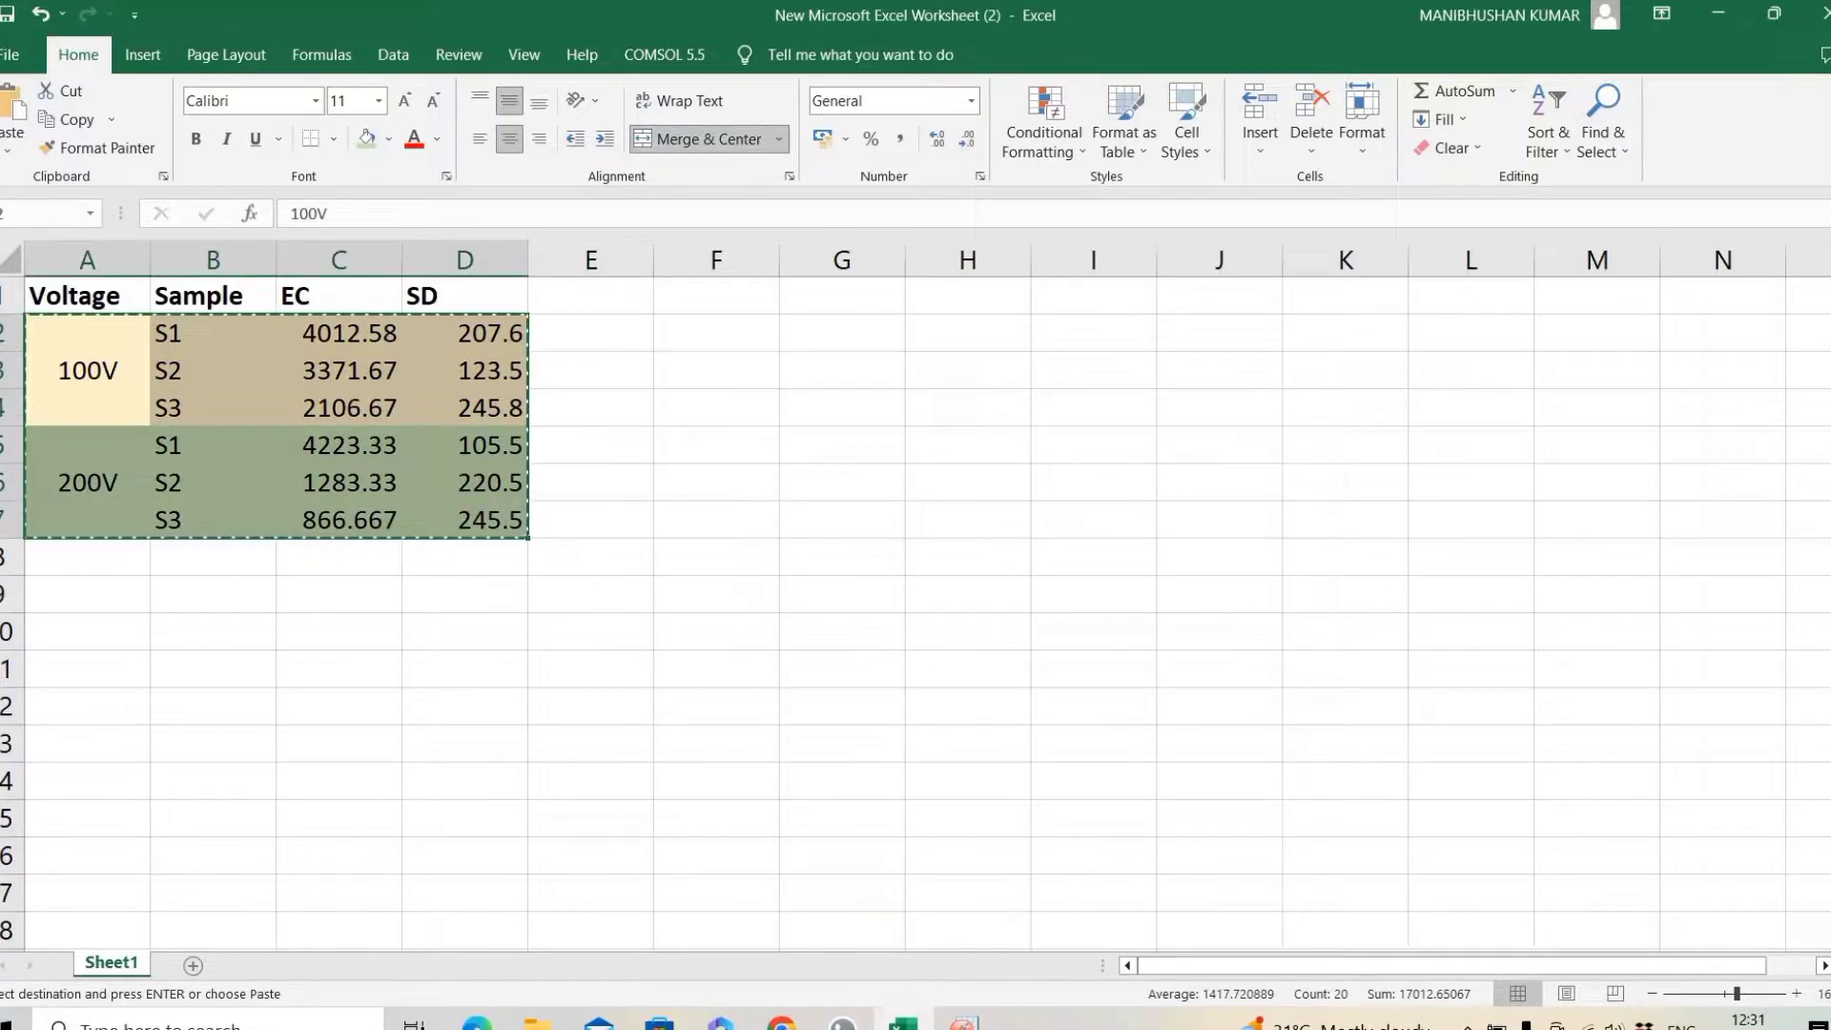
pyautogui.click(963, 1022)
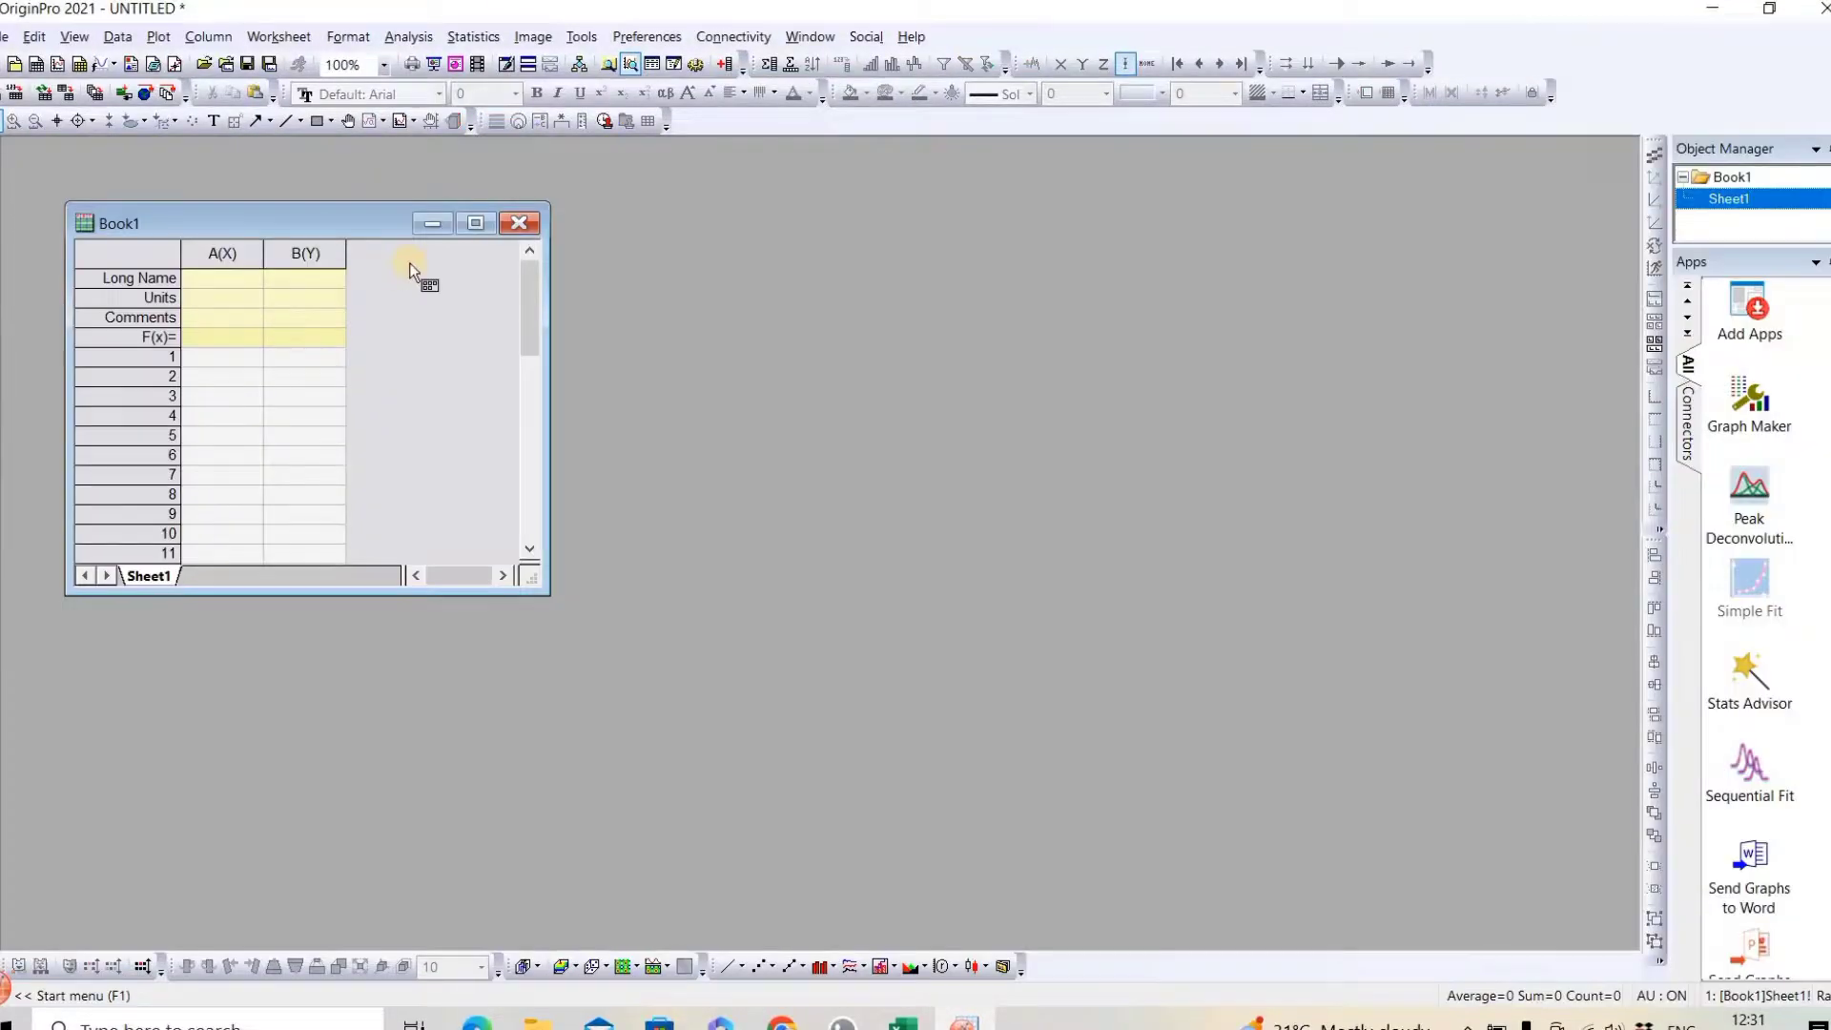
# - Maximize Book1 and paste the Excel data into columns A–D starting at cell A1
pyautogui.click(469, 225)
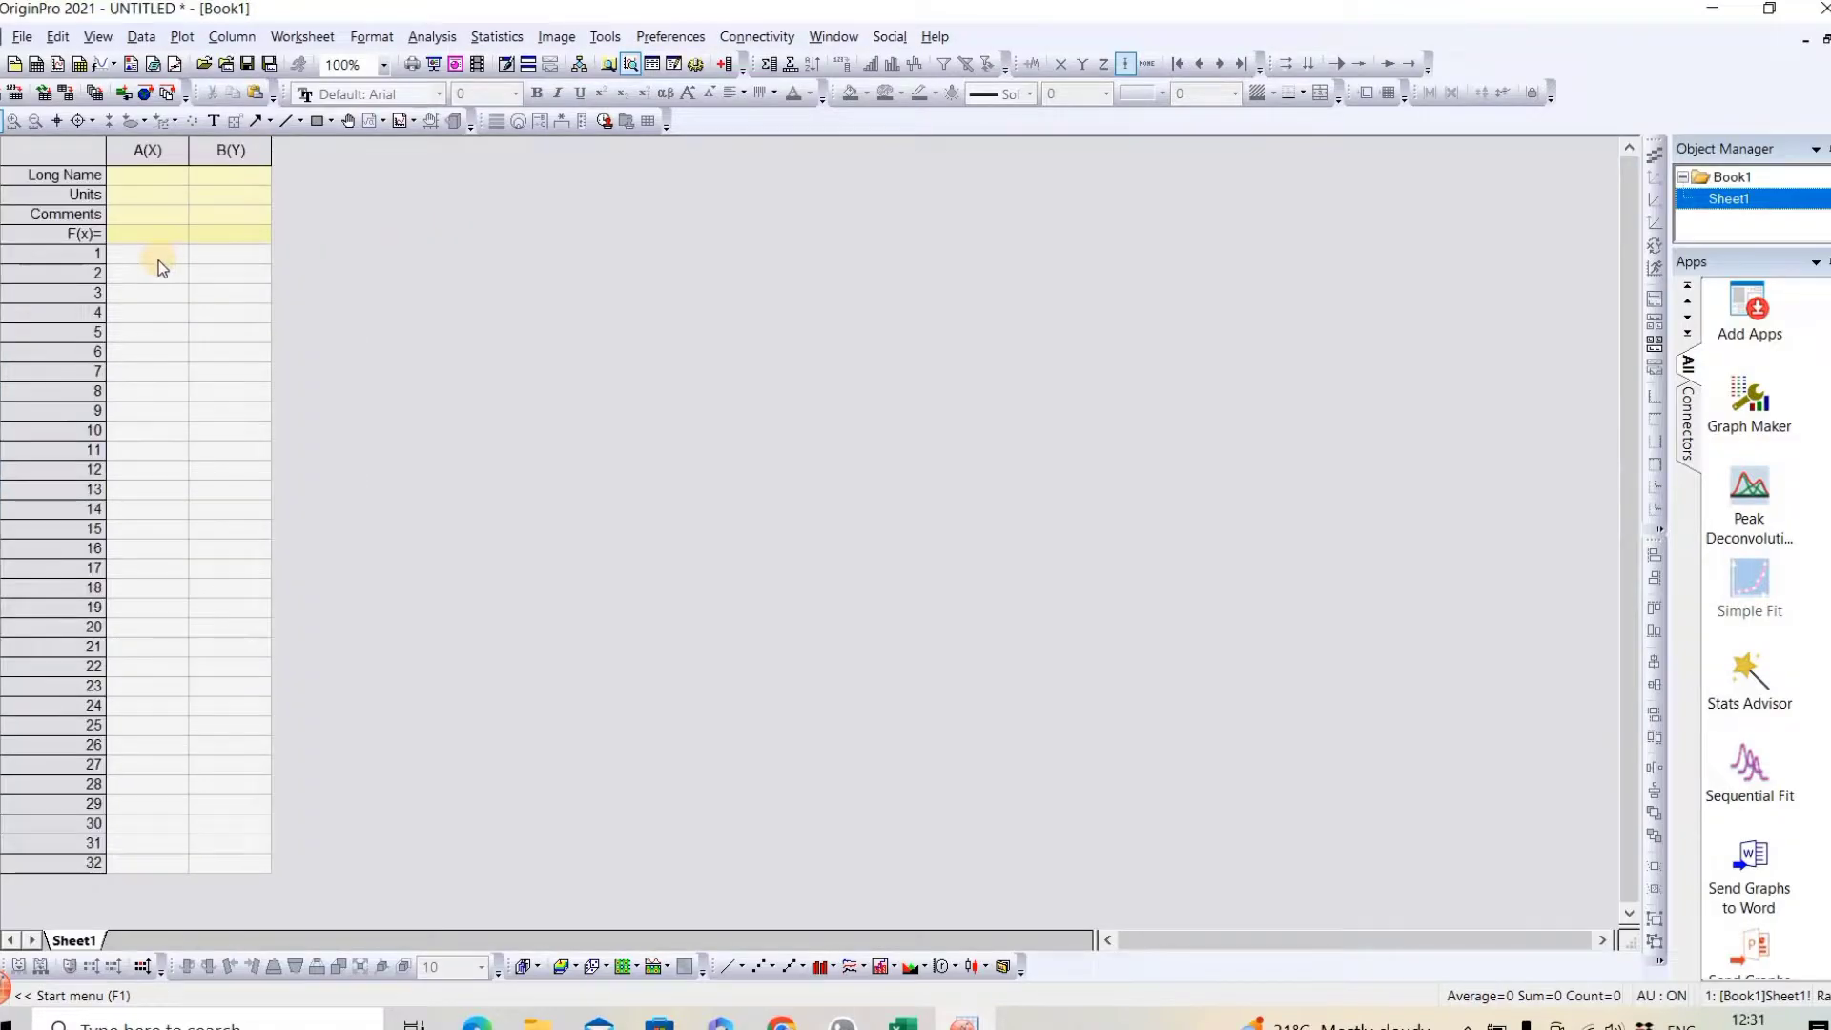
pyautogui.click(158, 260)
pyautogui.hotkey('ctrl', 'v')
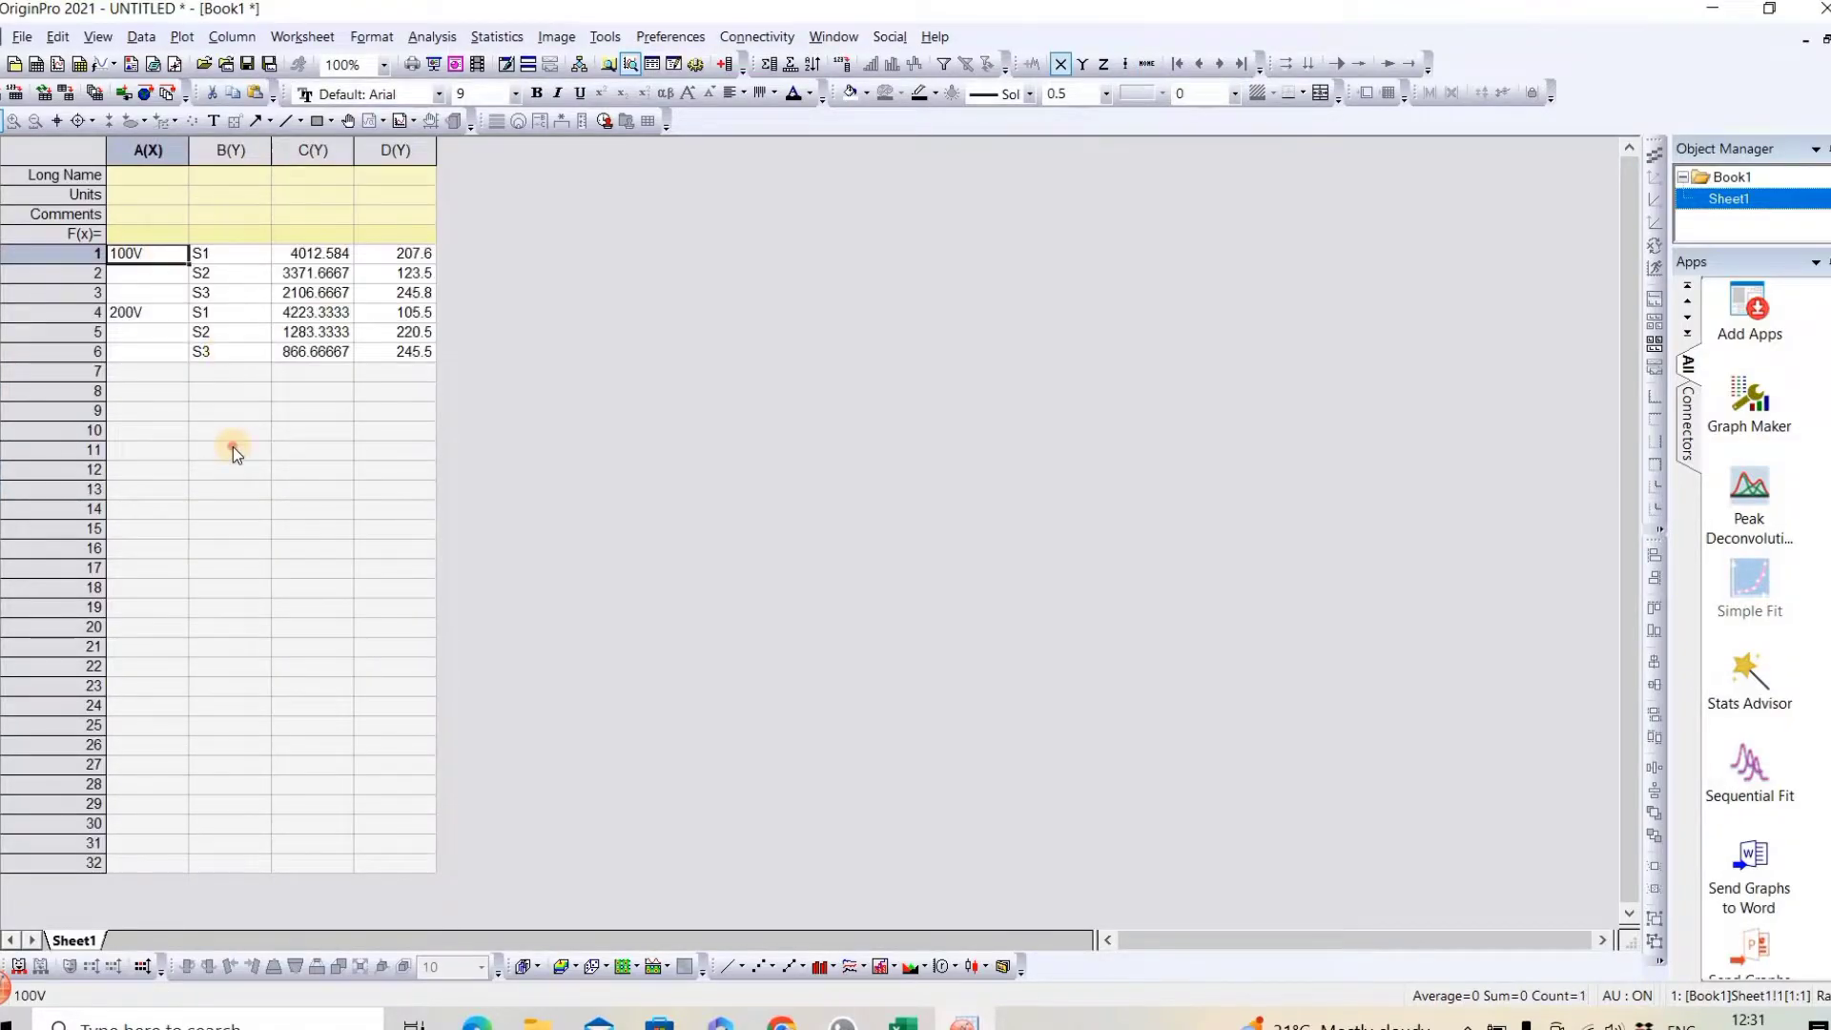
pyautogui.click(232, 448)
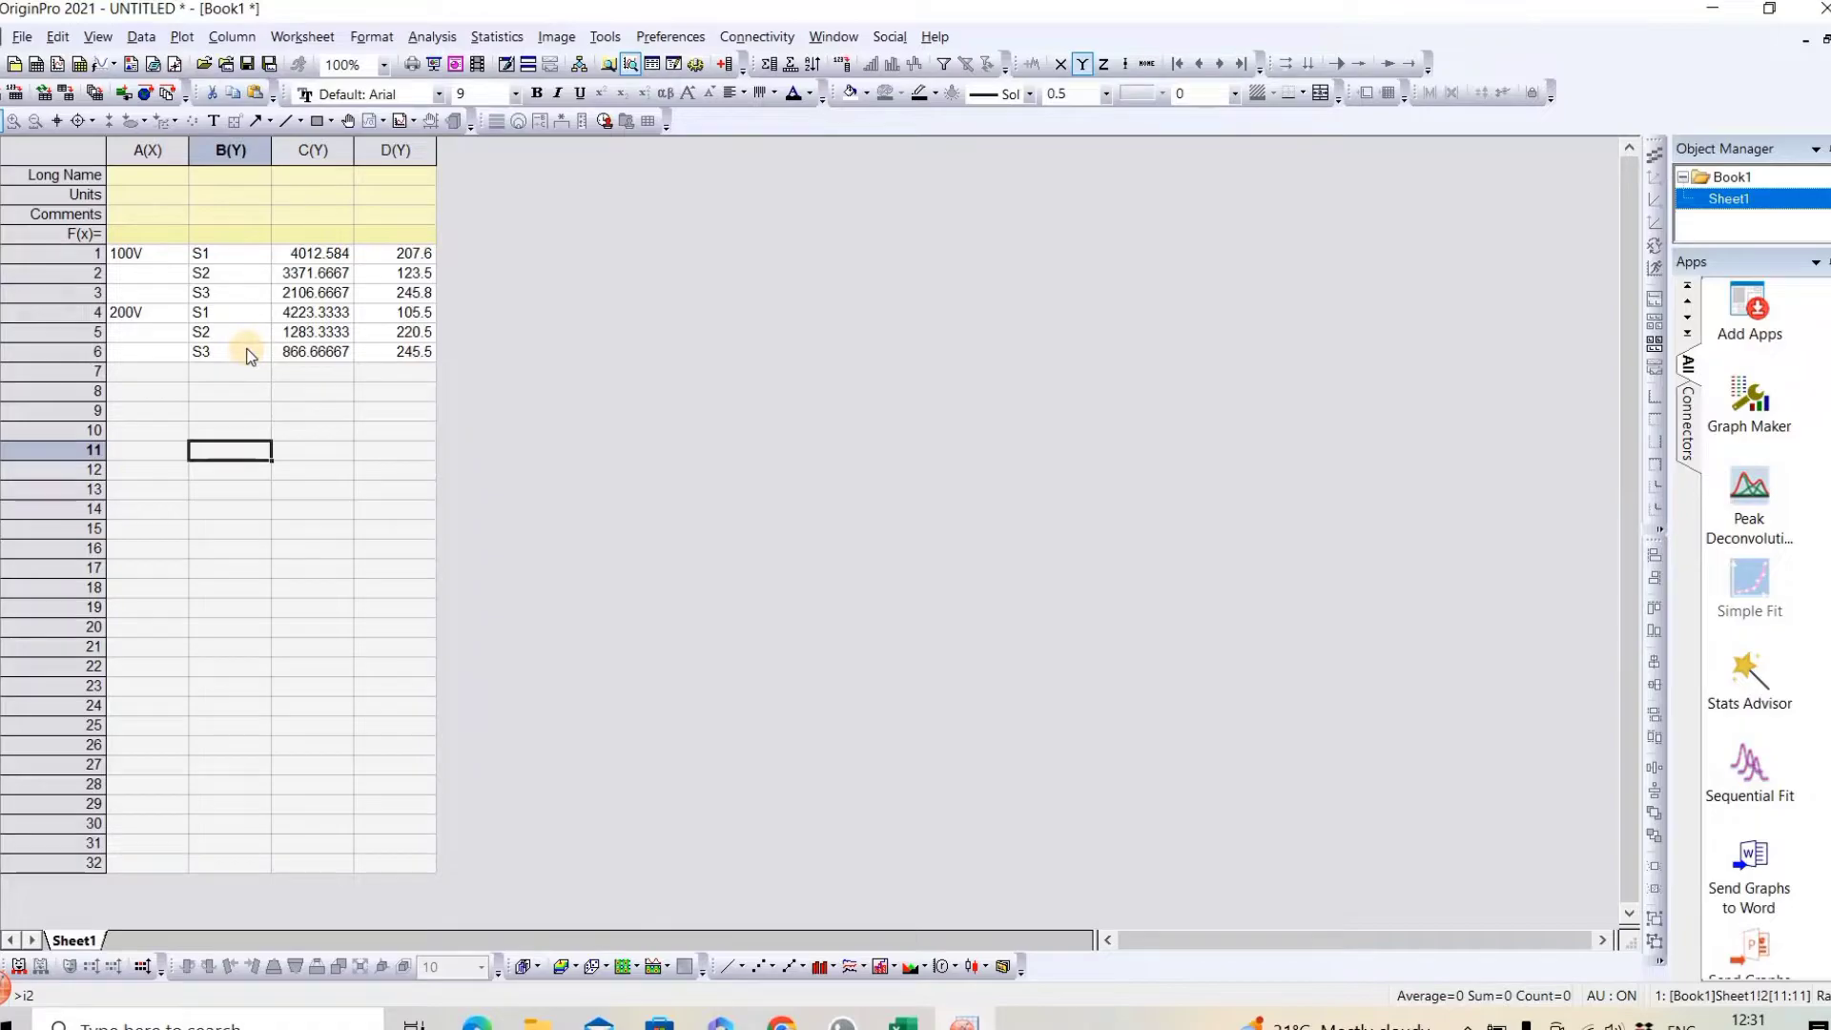
# - Fill the blank cells A2 and A3 with 100V copied from A1
pyautogui.click(158, 252)
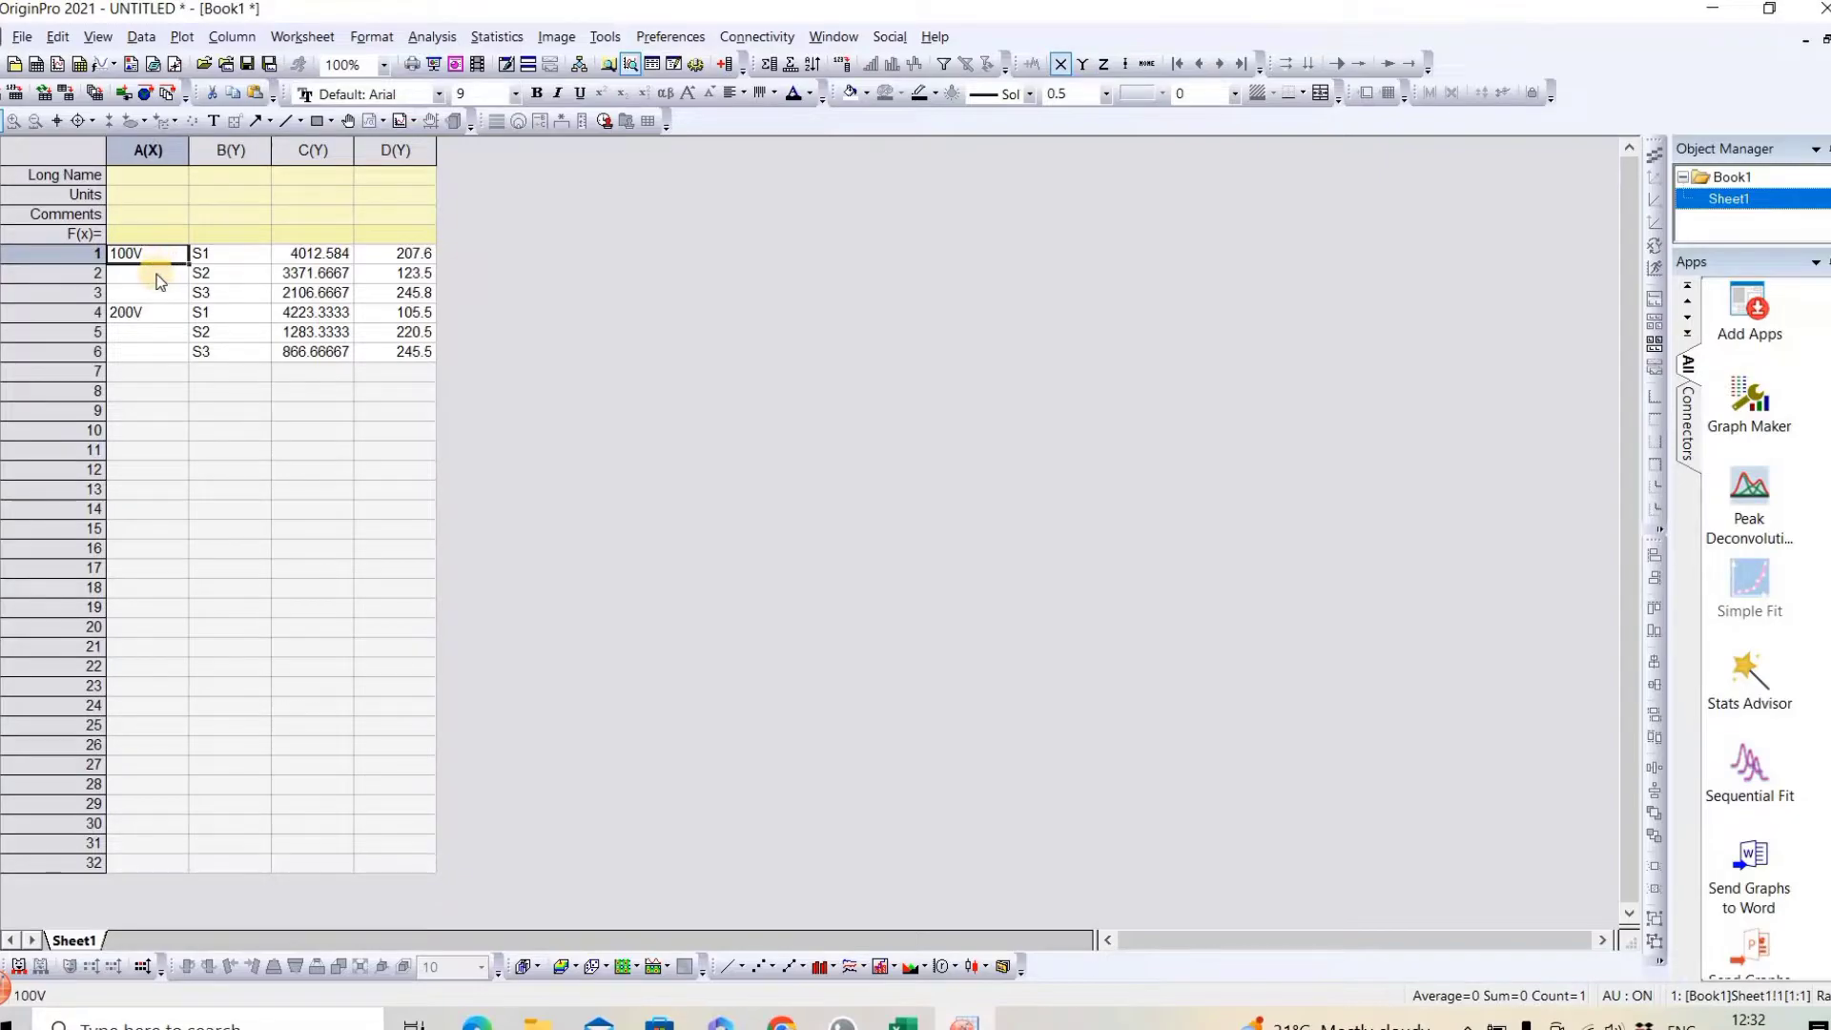
pyautogui.click(157, 275)
pyautogui.write('100V')
pyautogui.click(156, 299)
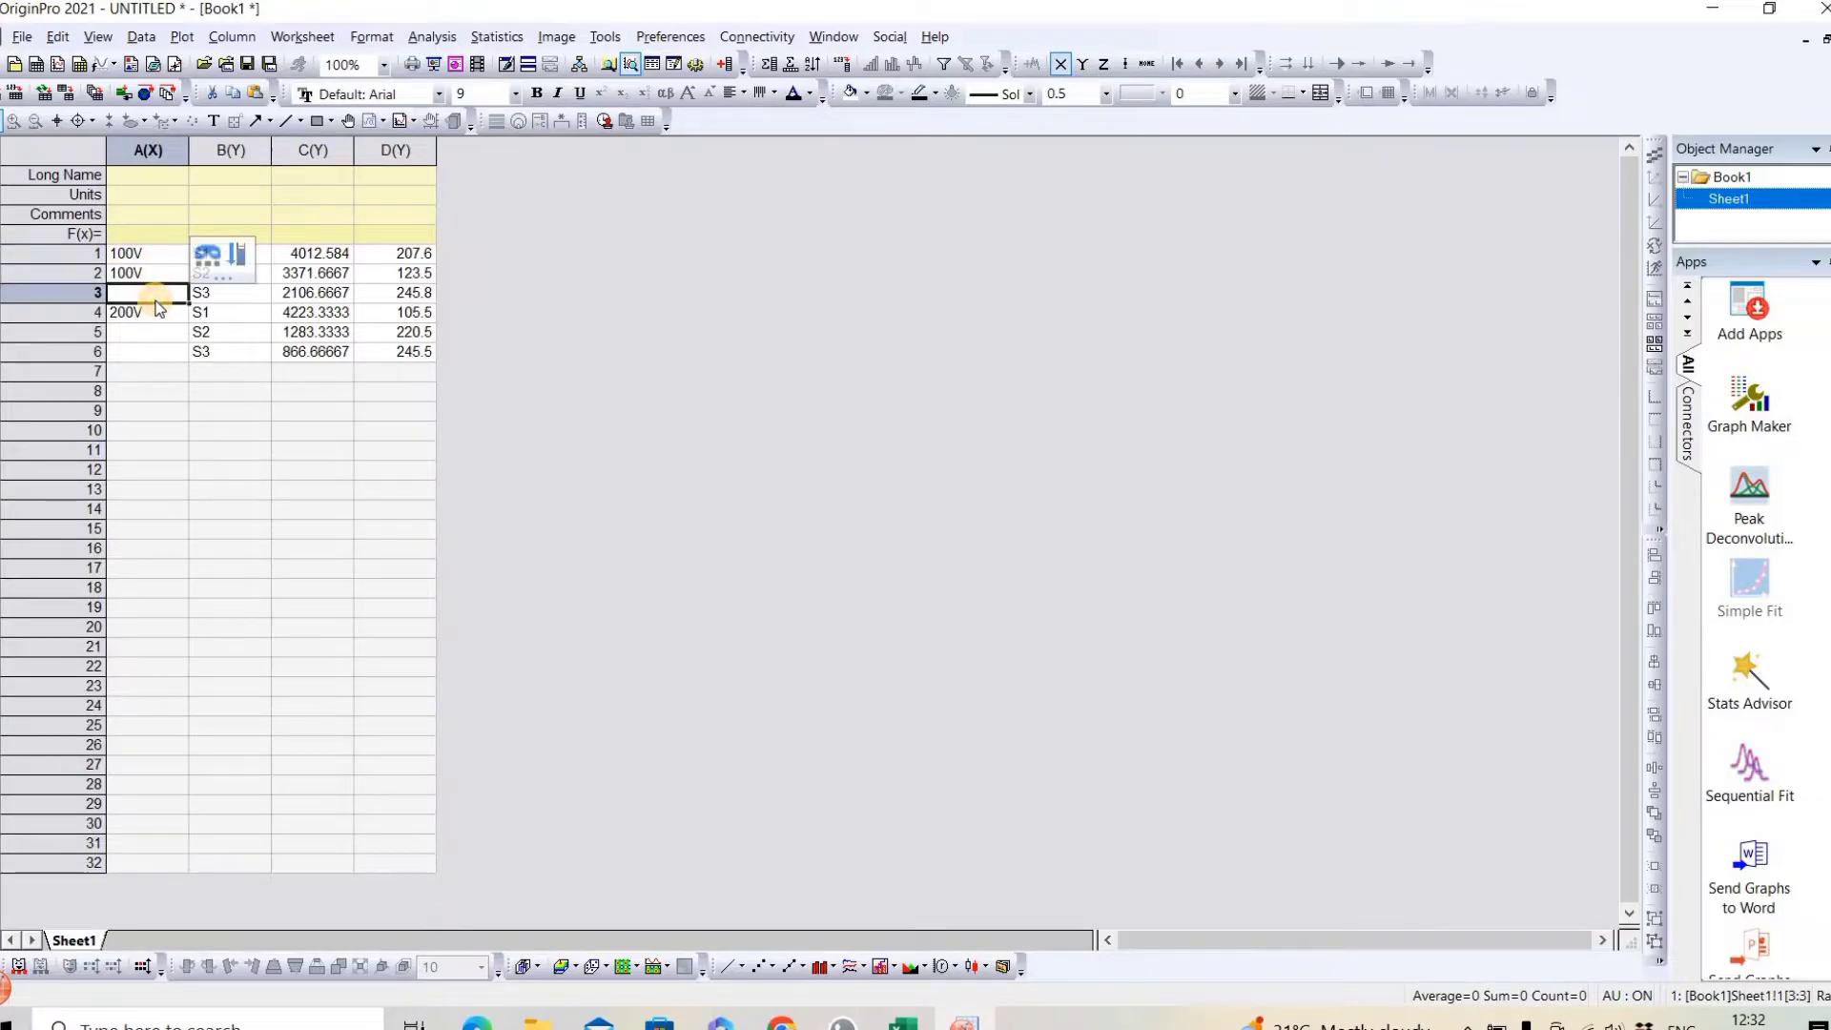
# - Fill the blank cells A5 and A6 with 200V copied from A4
pyautogui.click(158, 313)
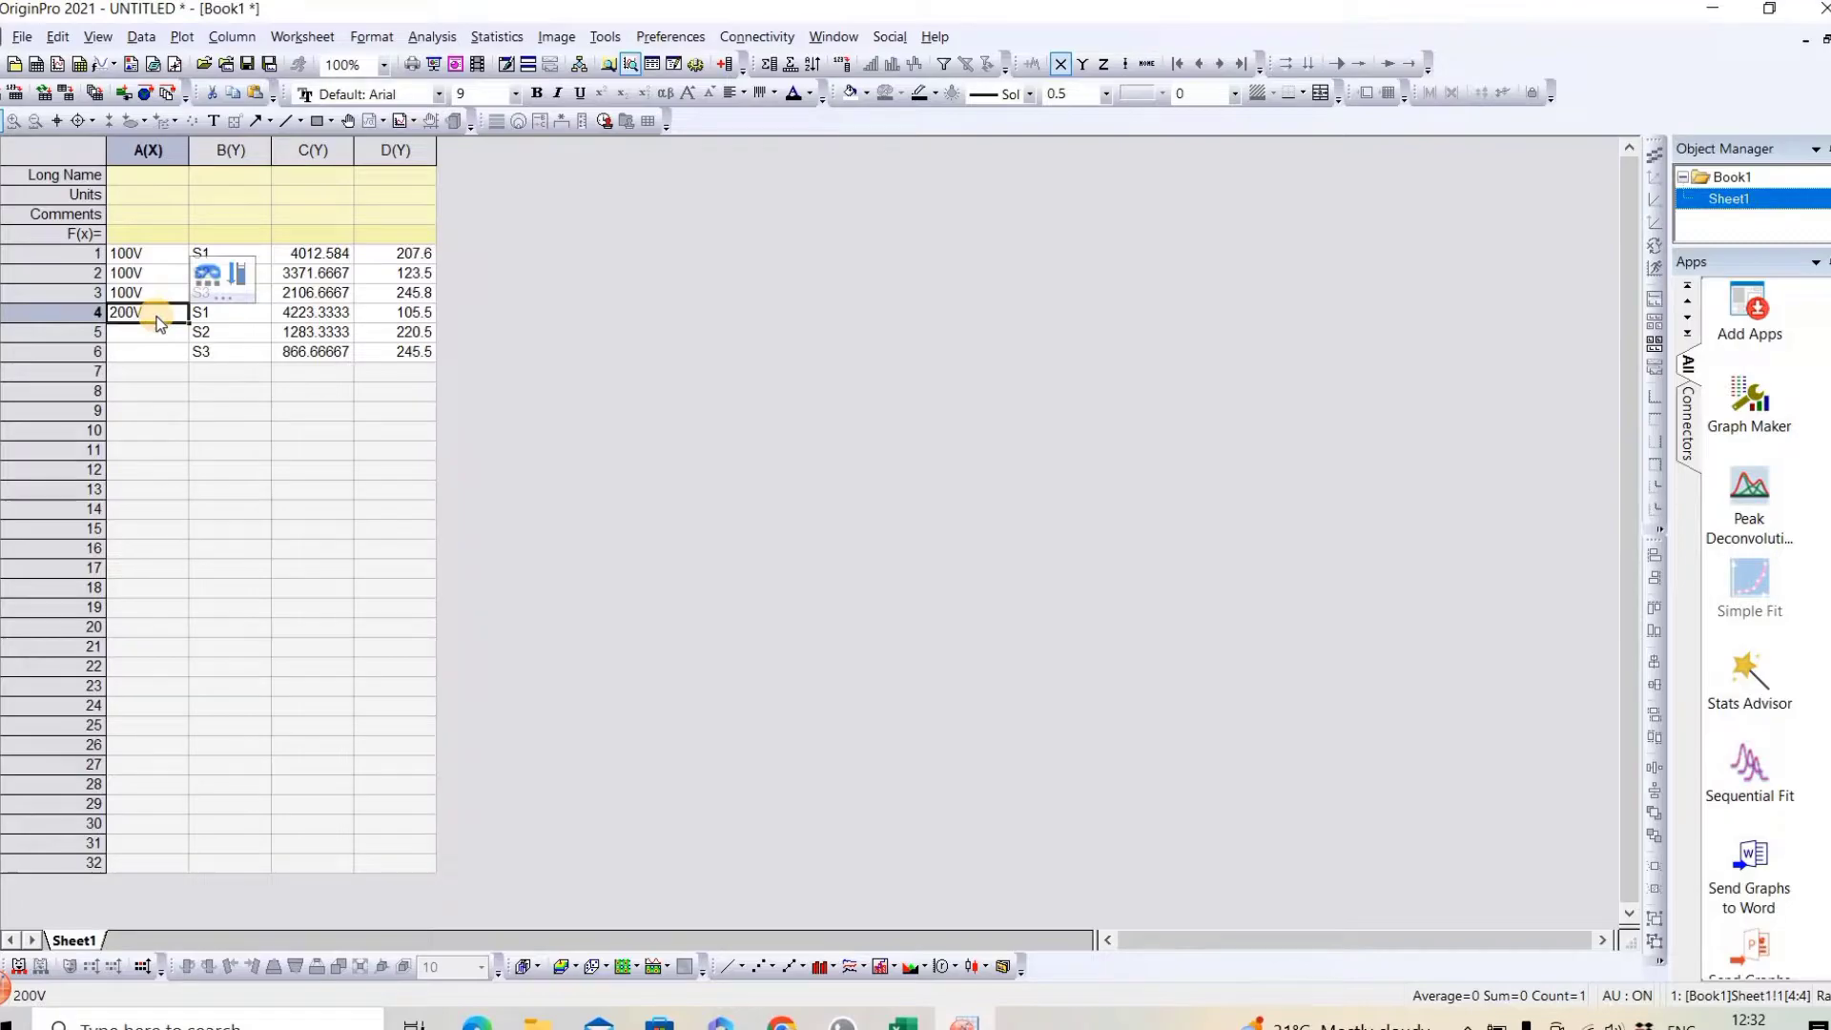
pyautogui.click(162, 332)
pyautogui.write('200V')
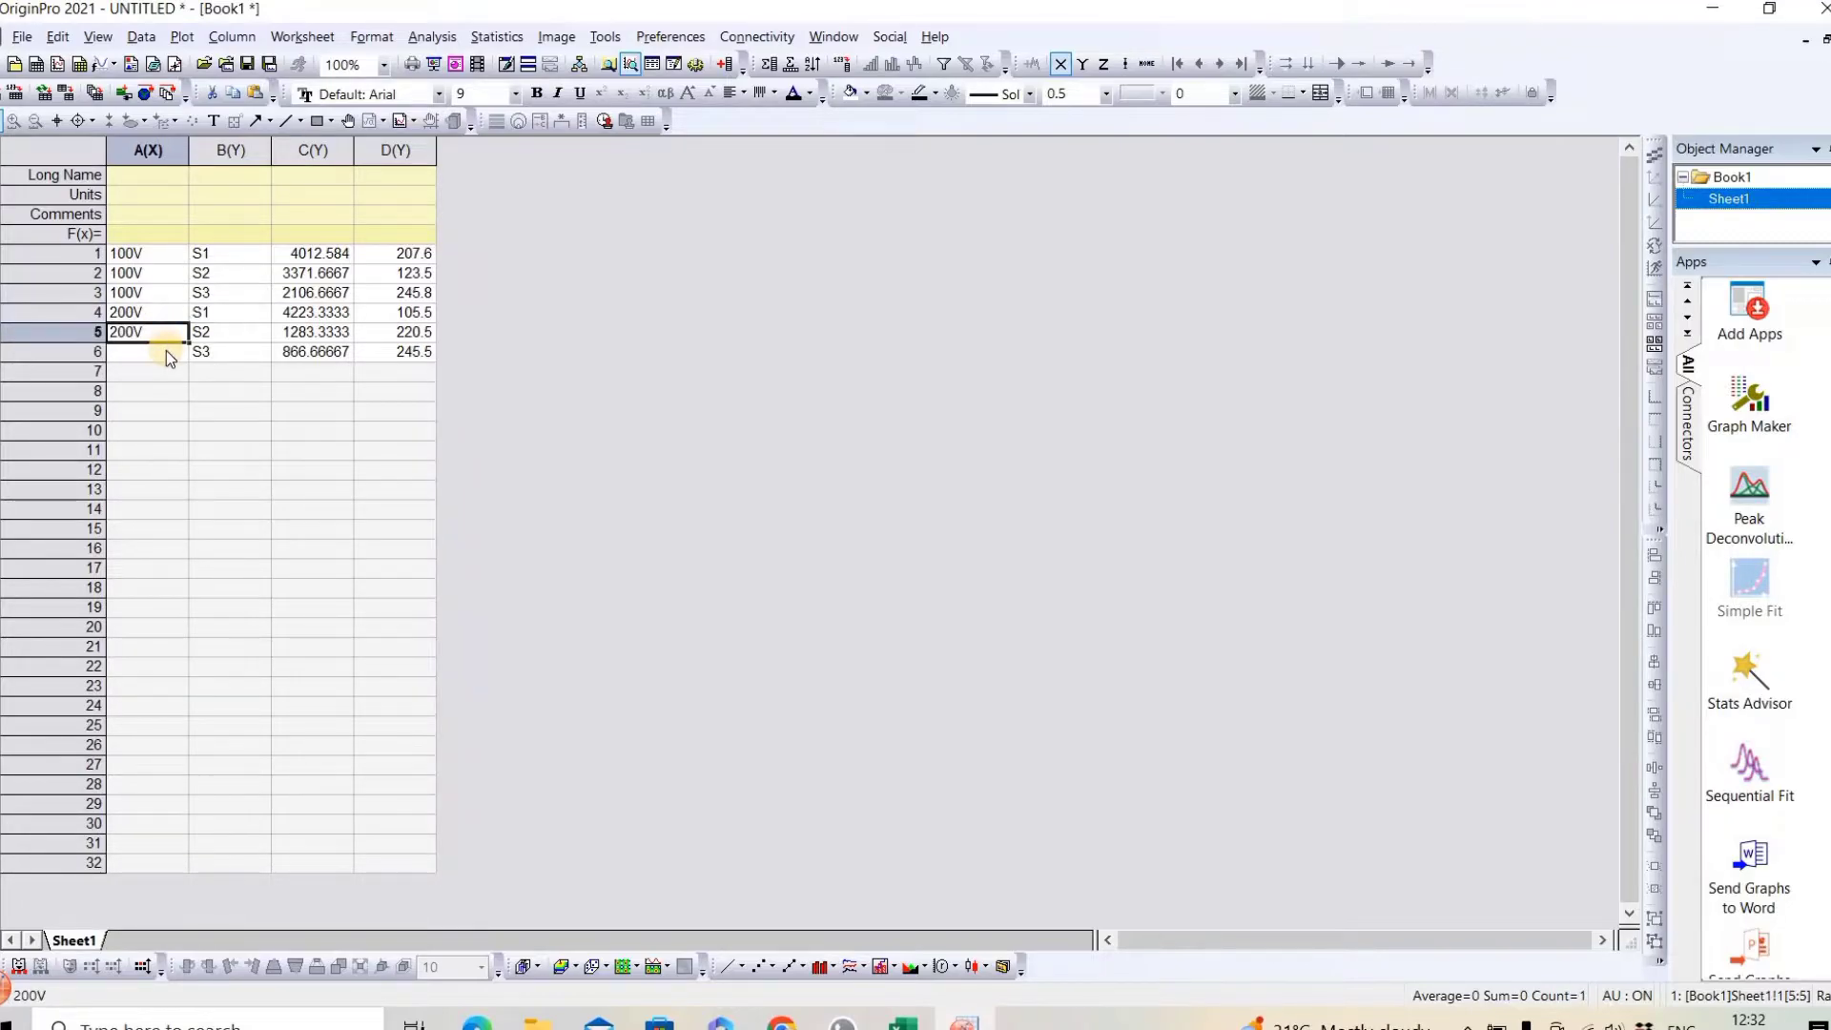
pyautogui.click(166, 351)
pyautogui.write('200V')
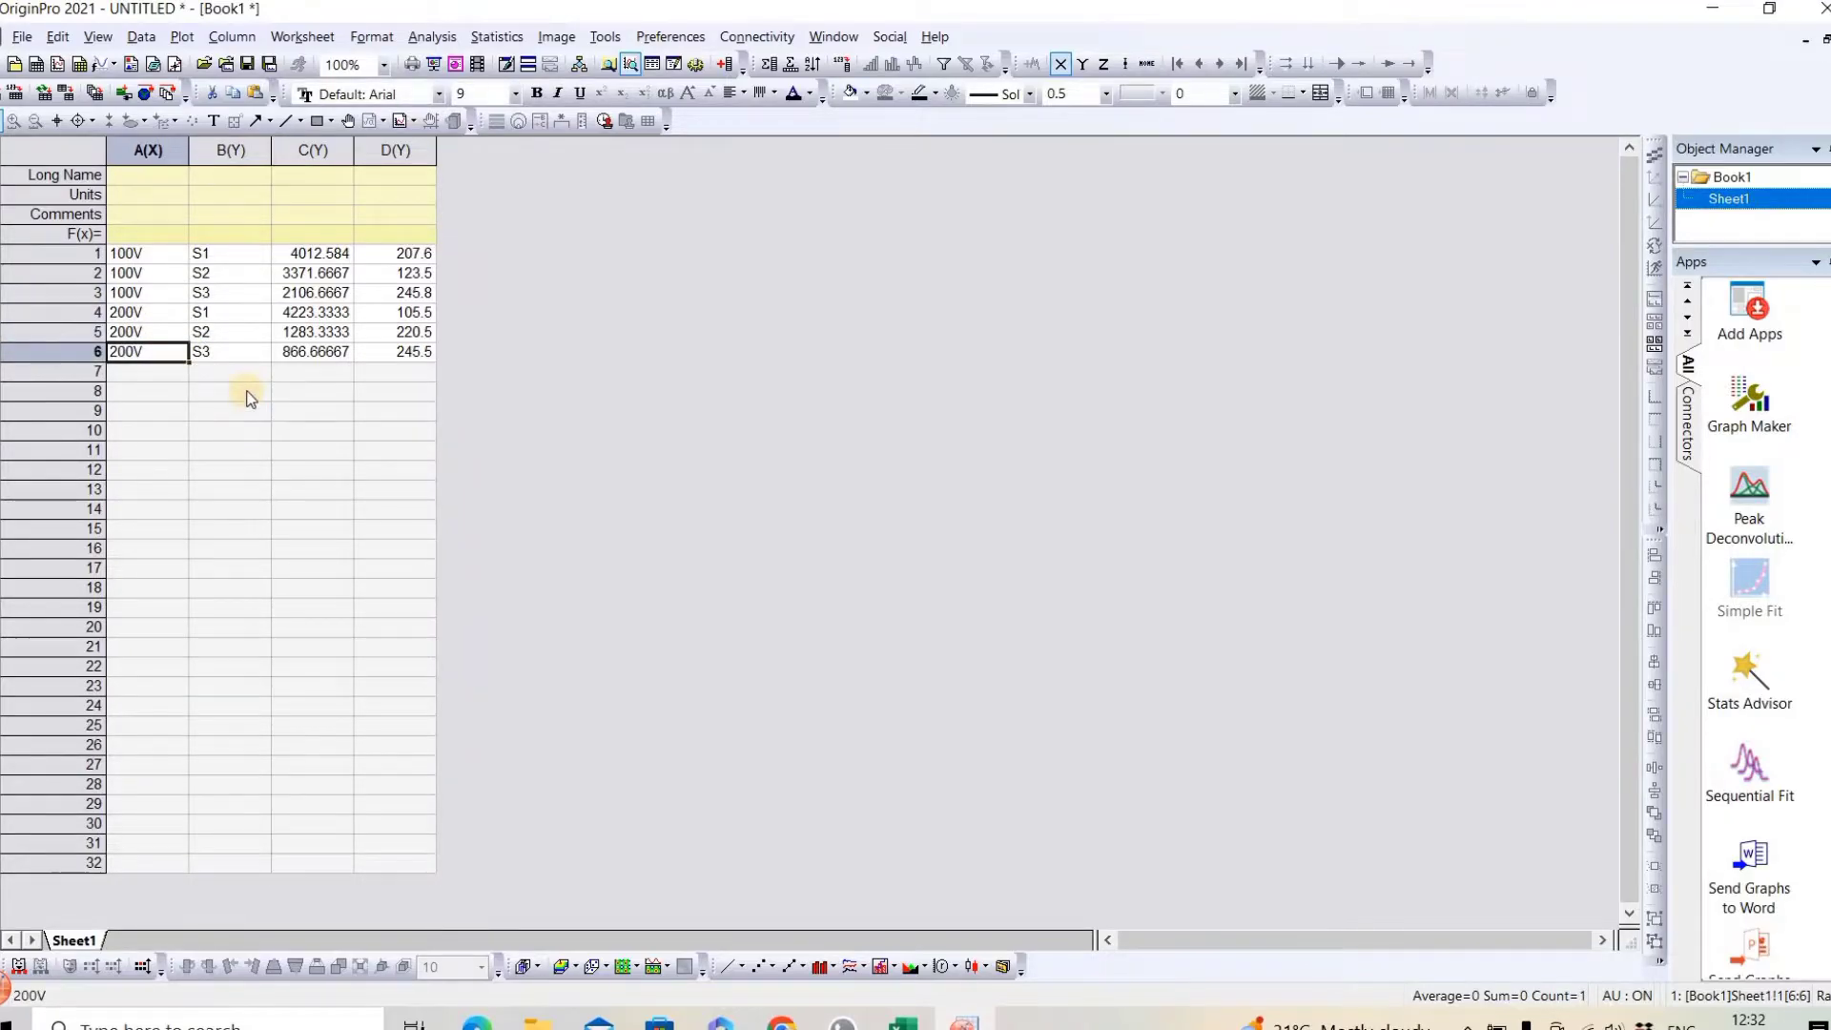
# - Set the sample column B as an X column
pyautogui.moveTo(148, 149); pyautogui.dragTo(231, 150)
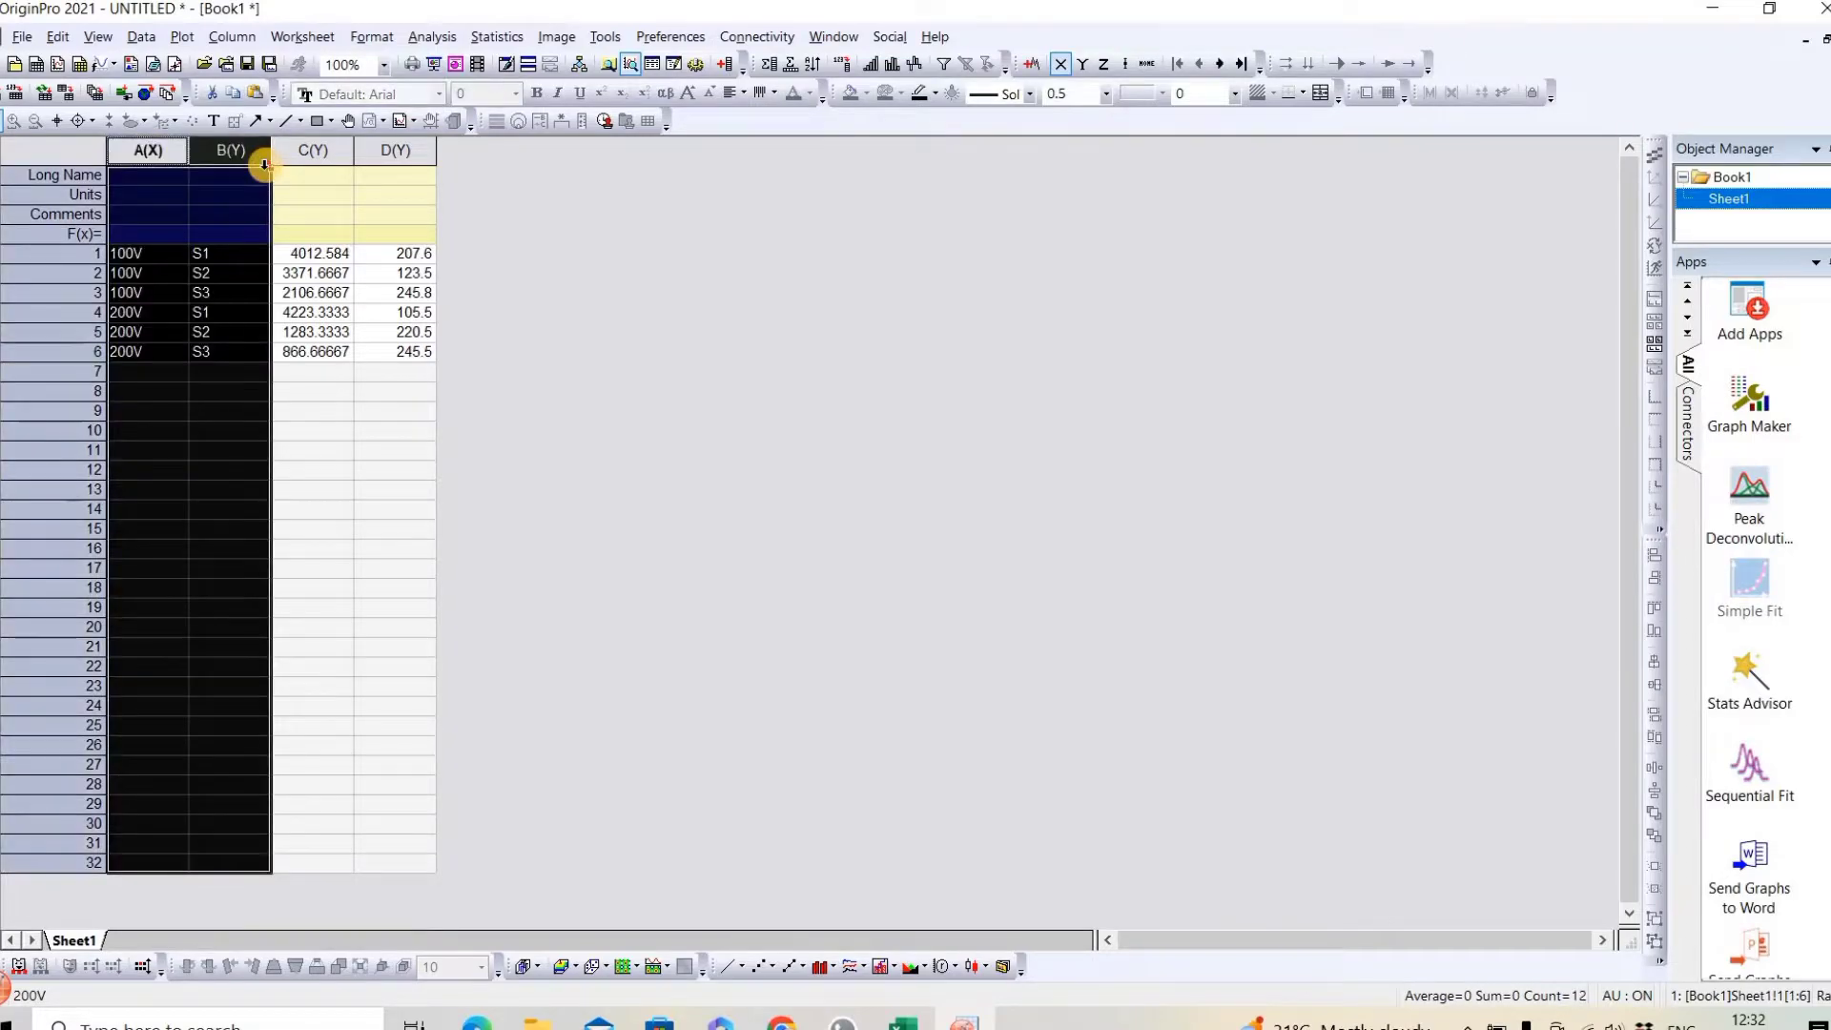
pyautogui.click(313, 469)
pyautogui.click(234, 153)
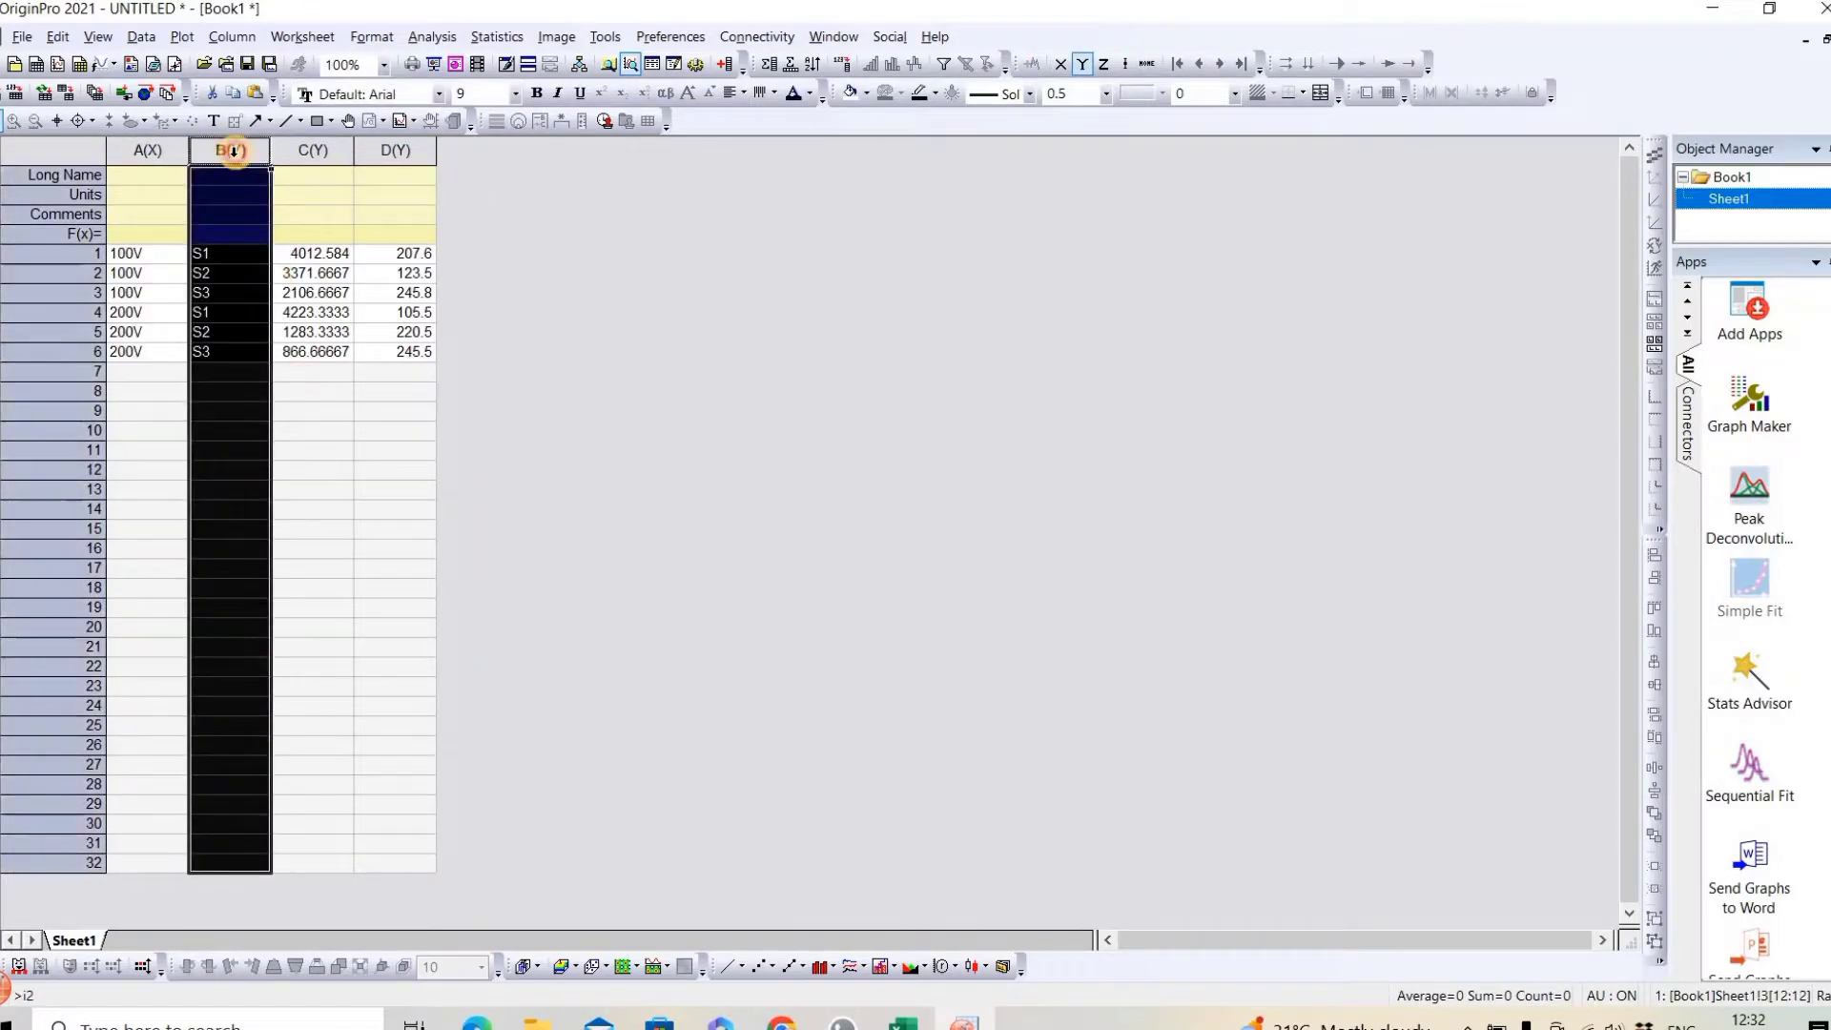
pyautogui.rightClick(238, 146)
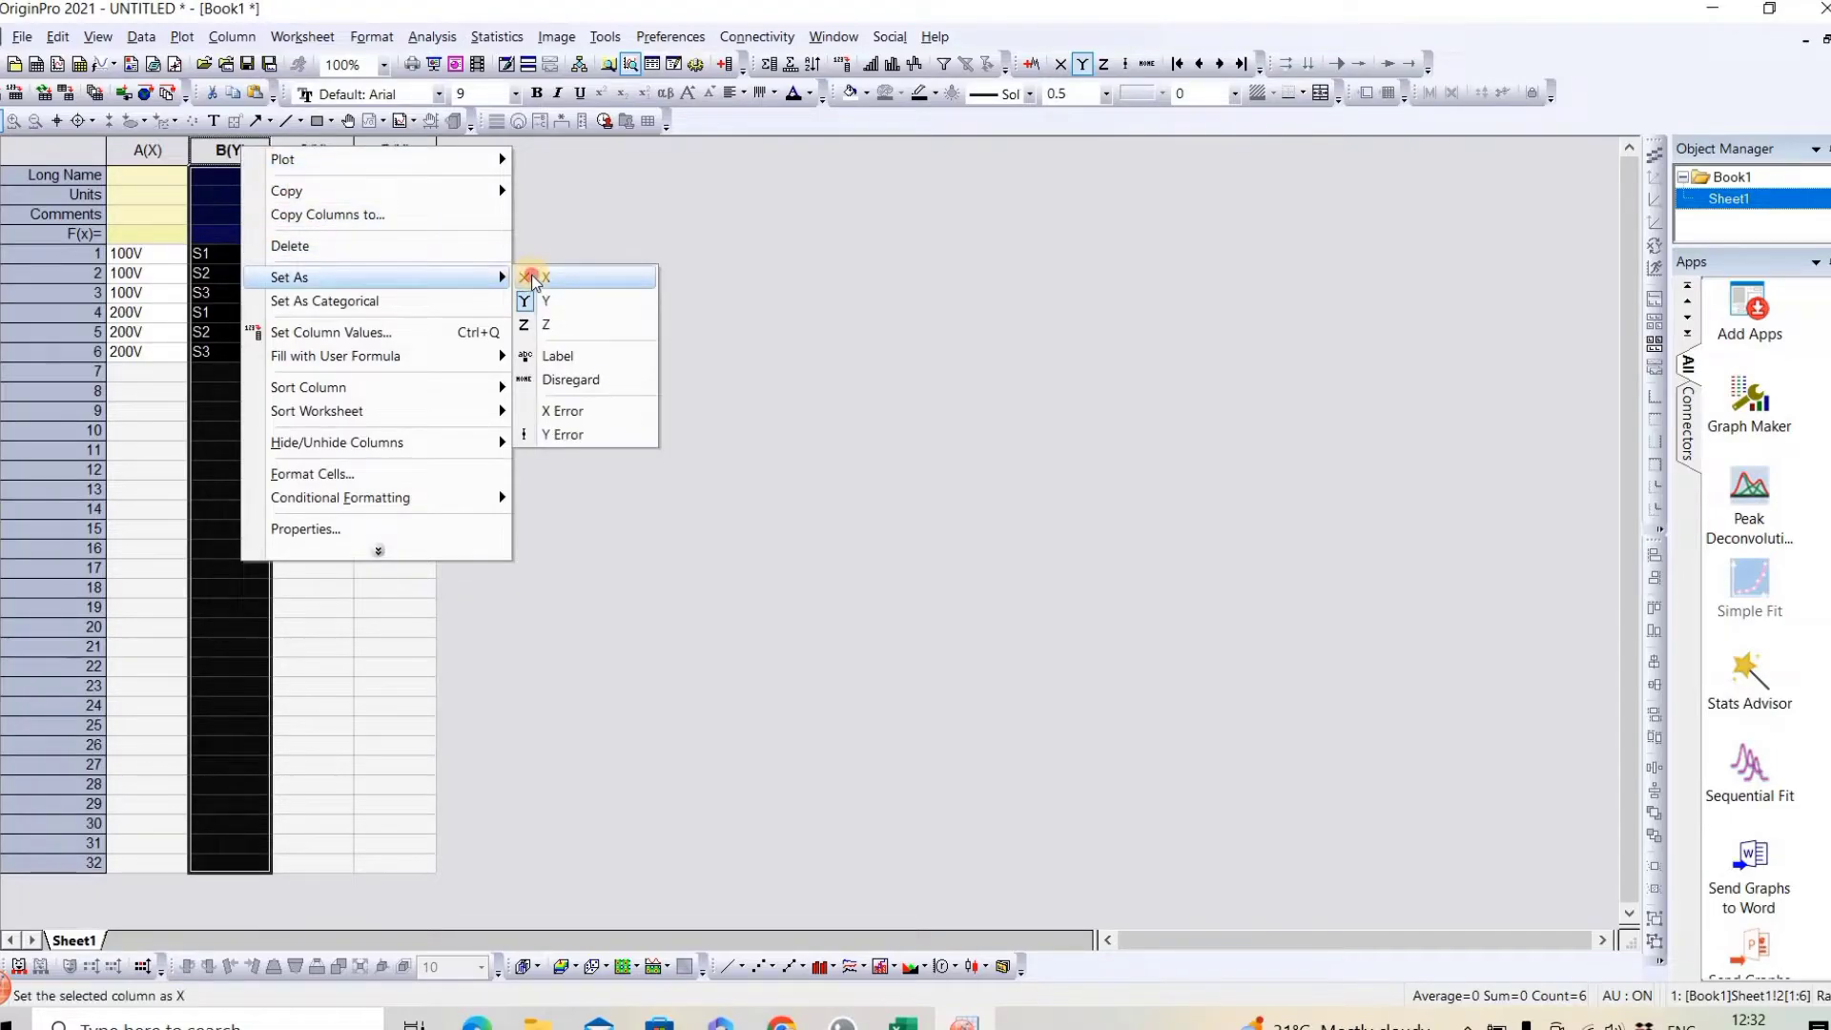
pyautogui.click(541, 277)
# - Set the SD column D as Y Error and select columns A–D for plotting
pyautogui.click(418, 370)
pyautogui.click(397, 150)
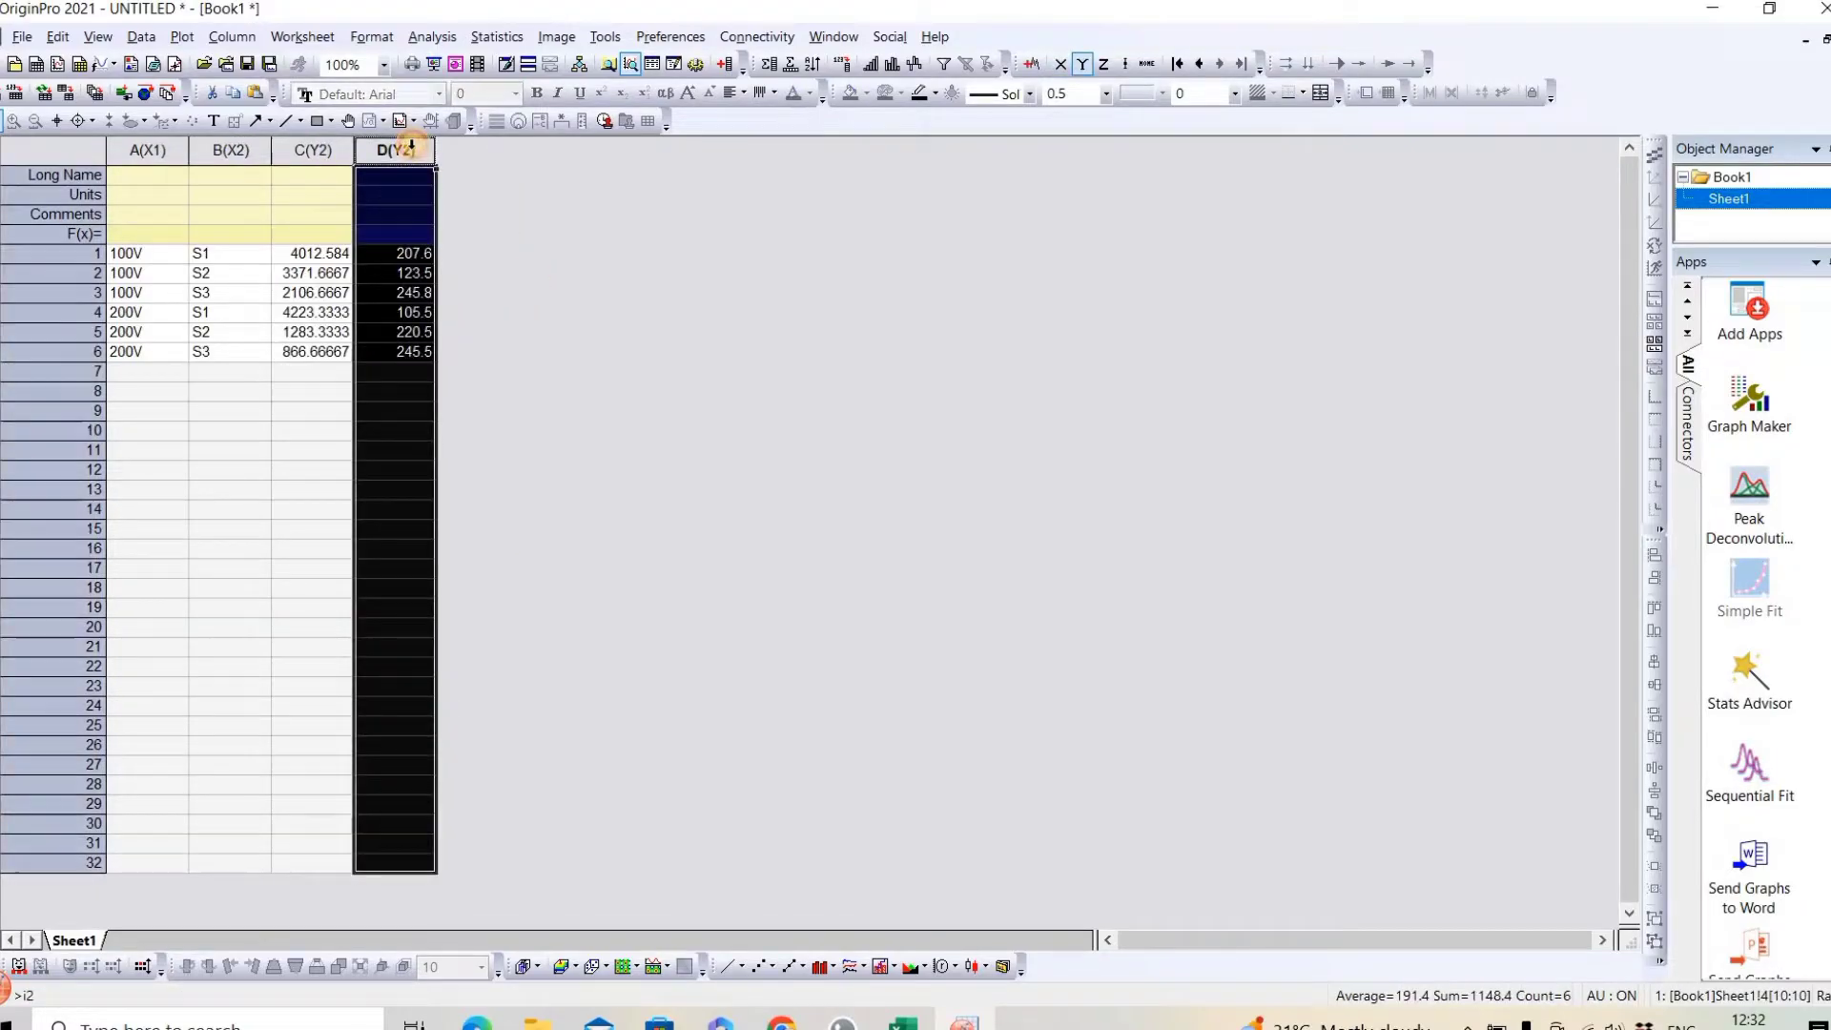
pyautogui.rightClick(416, 164)
pyautogui.moveTo(609, 288)
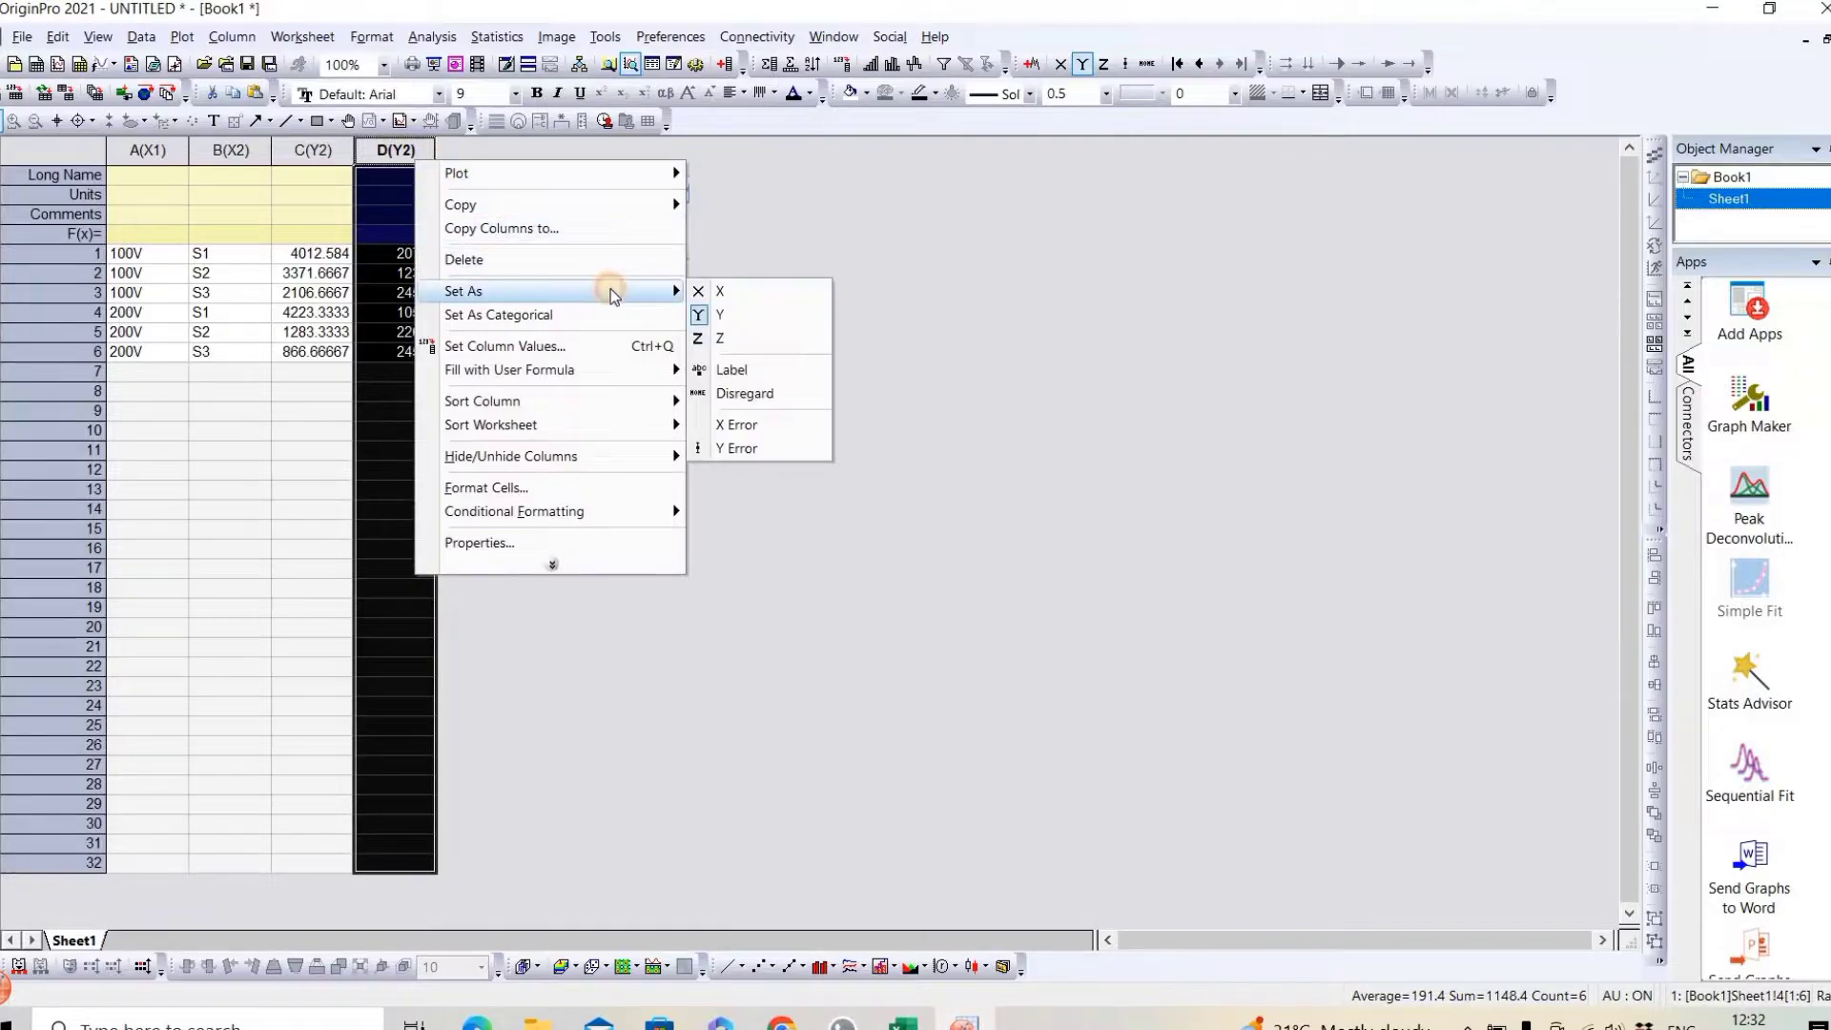
pyautogui.click(744, 450)
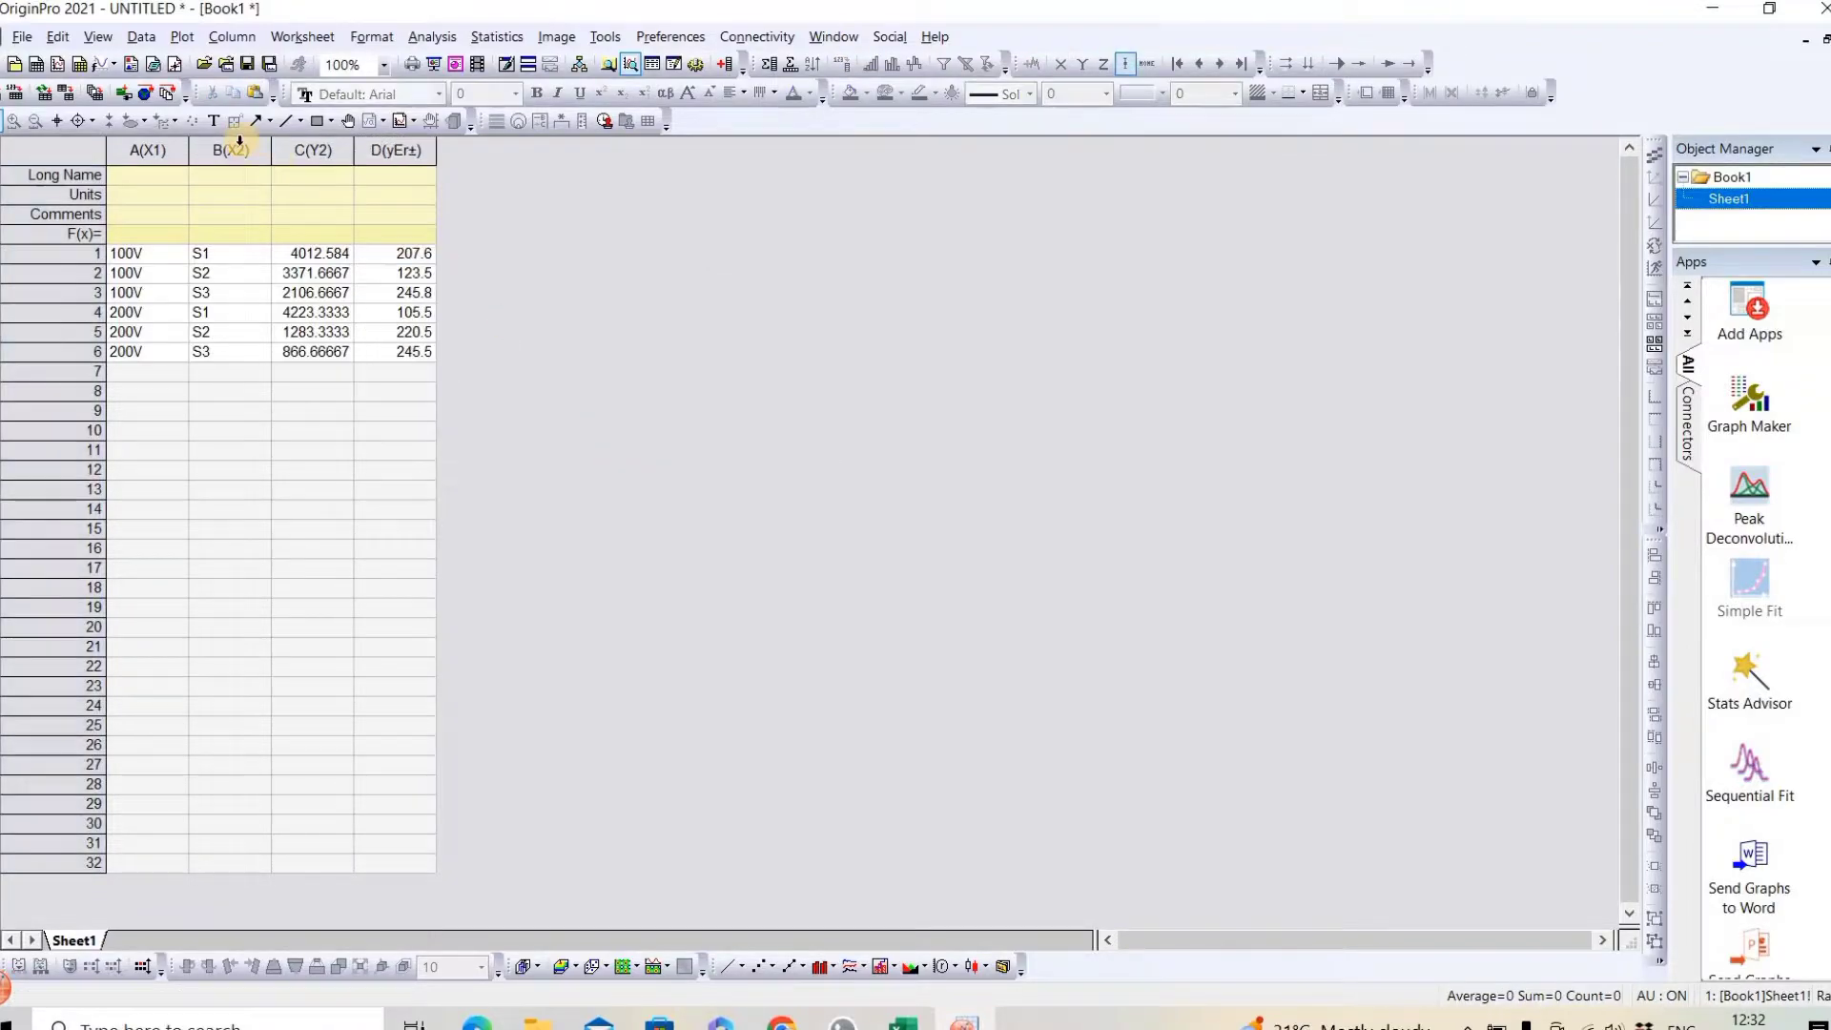
pyautogui.moveTo(133, 143); pyautogui.dragTo(401, 153)
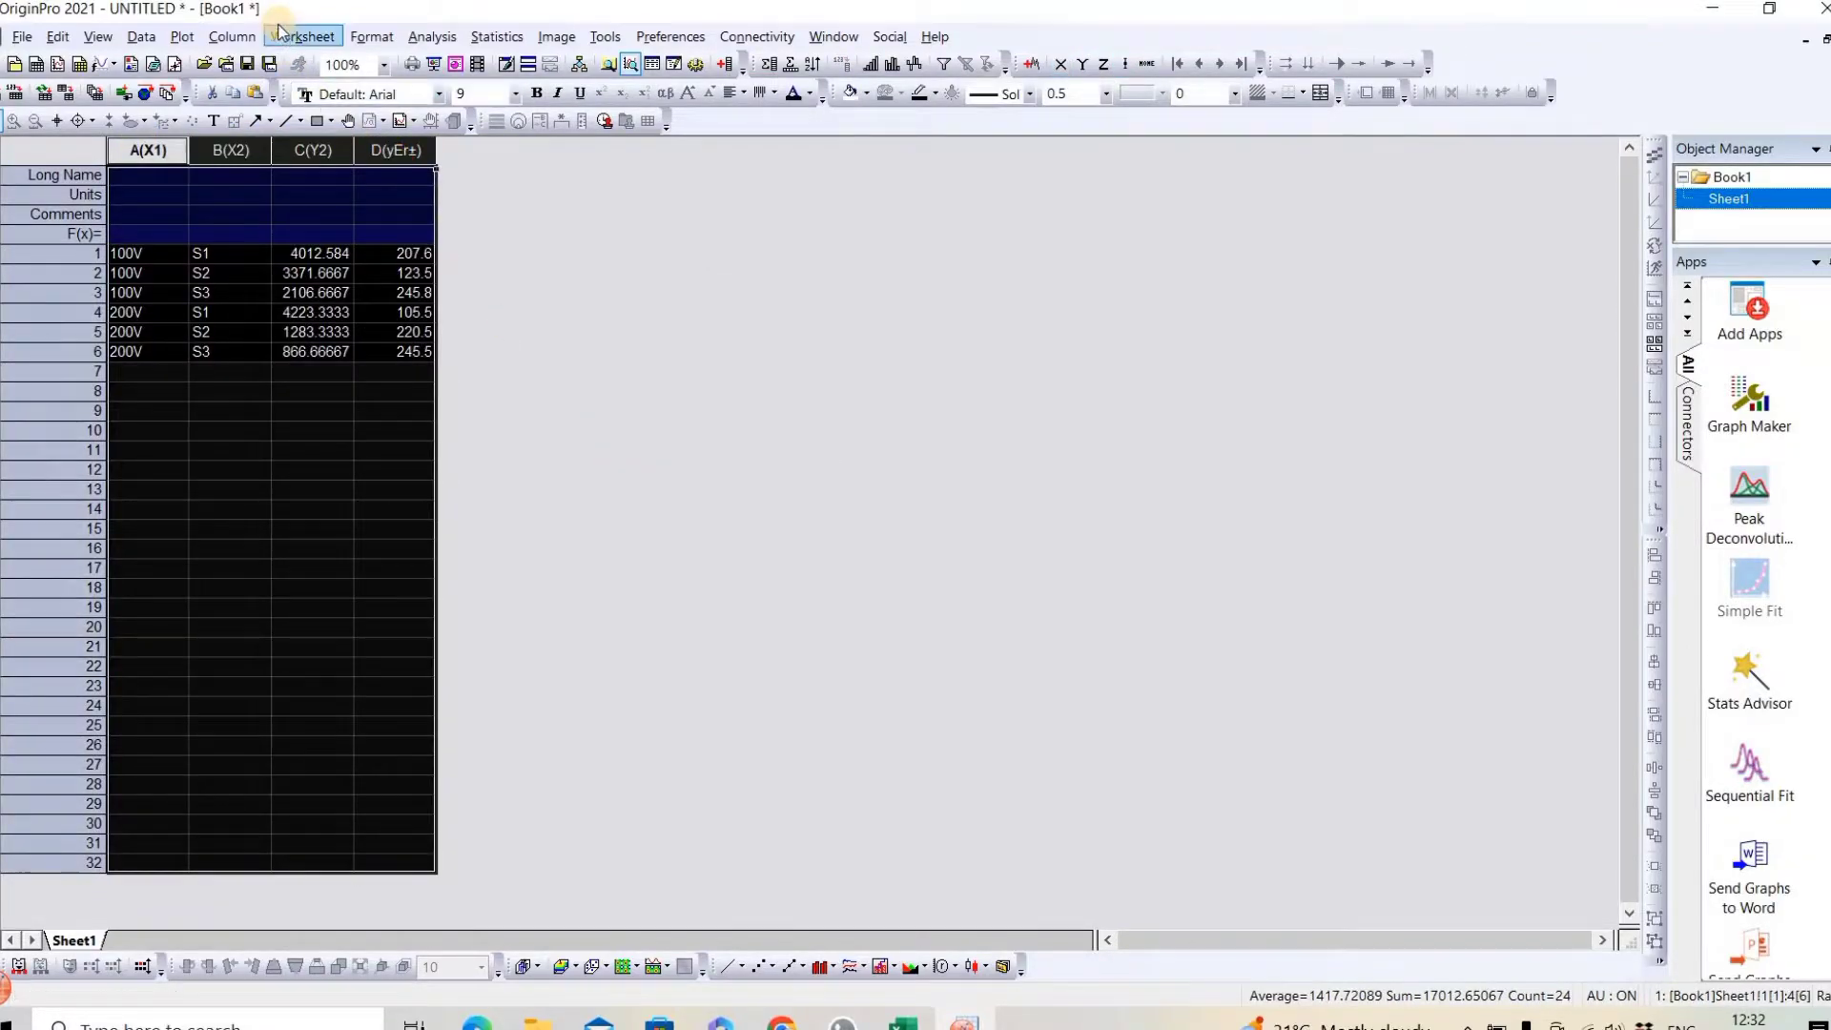
pyautogui.click(181, 36)
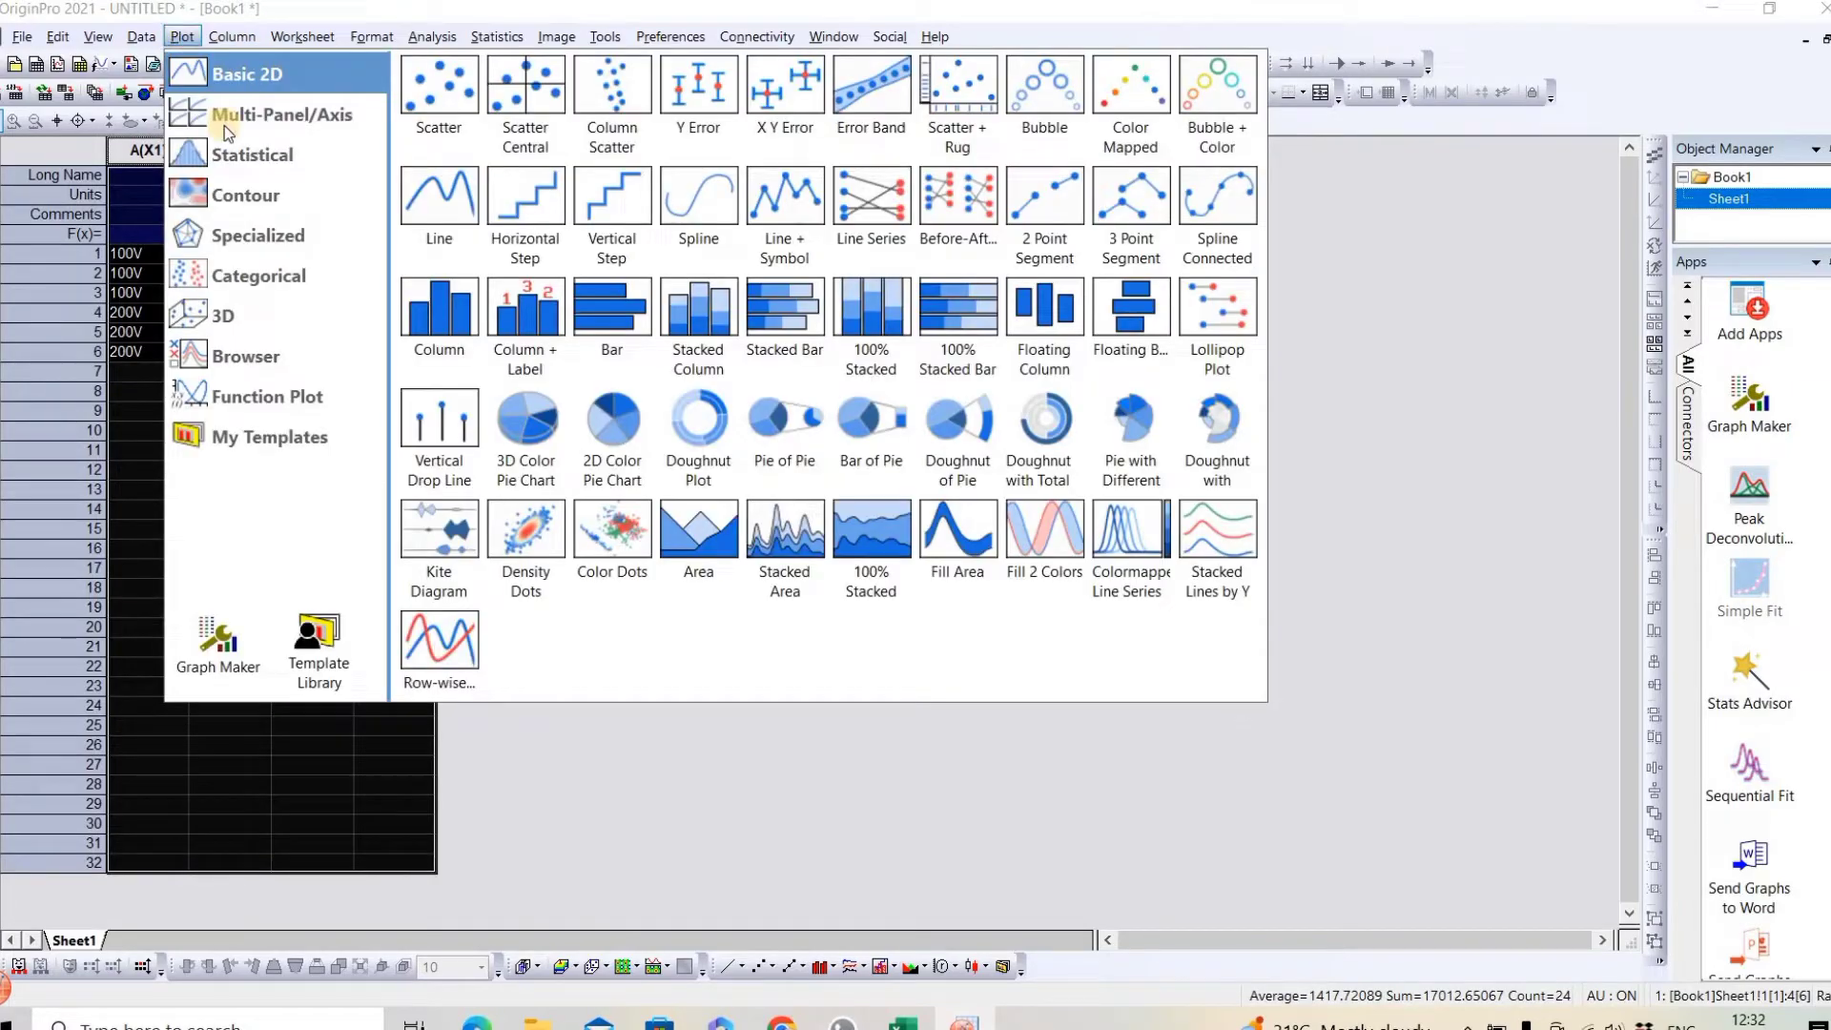
# - Choose the Grouped Columns - Indexed plot type and review its data diagram
pyautogui.moveTo(284, 278)
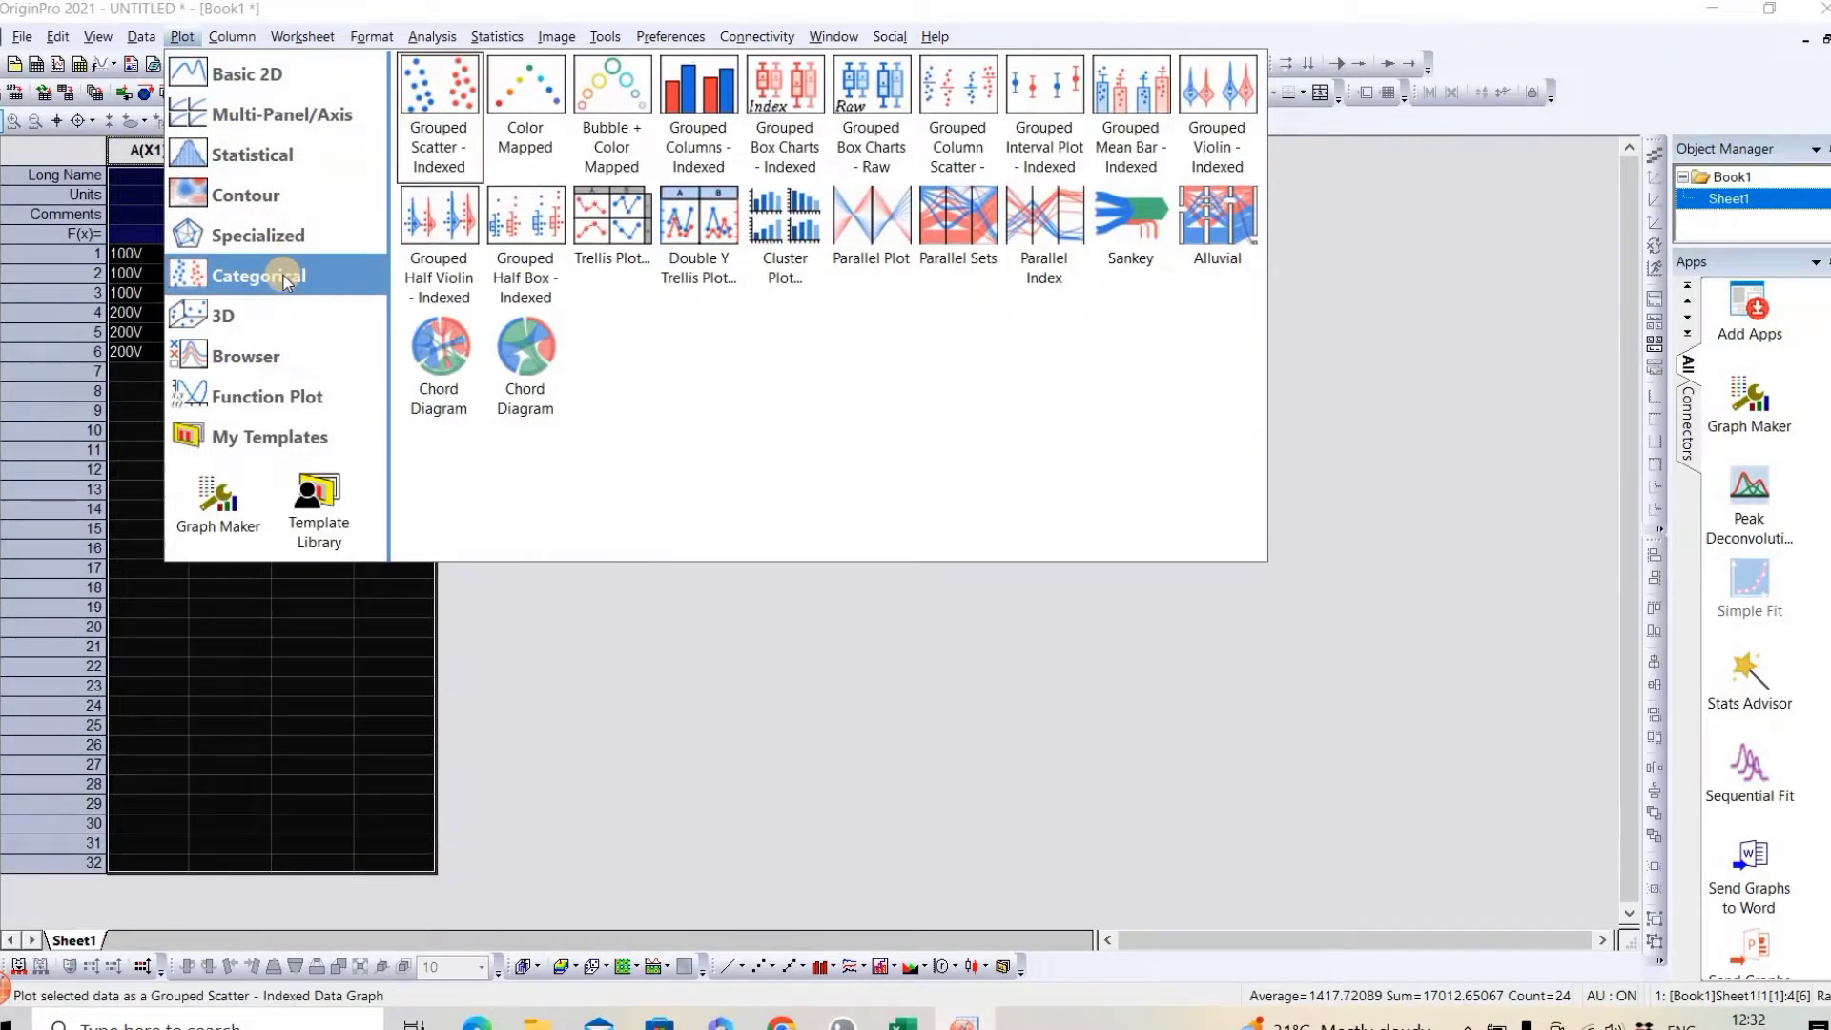
pyautogui.click(716, 93)
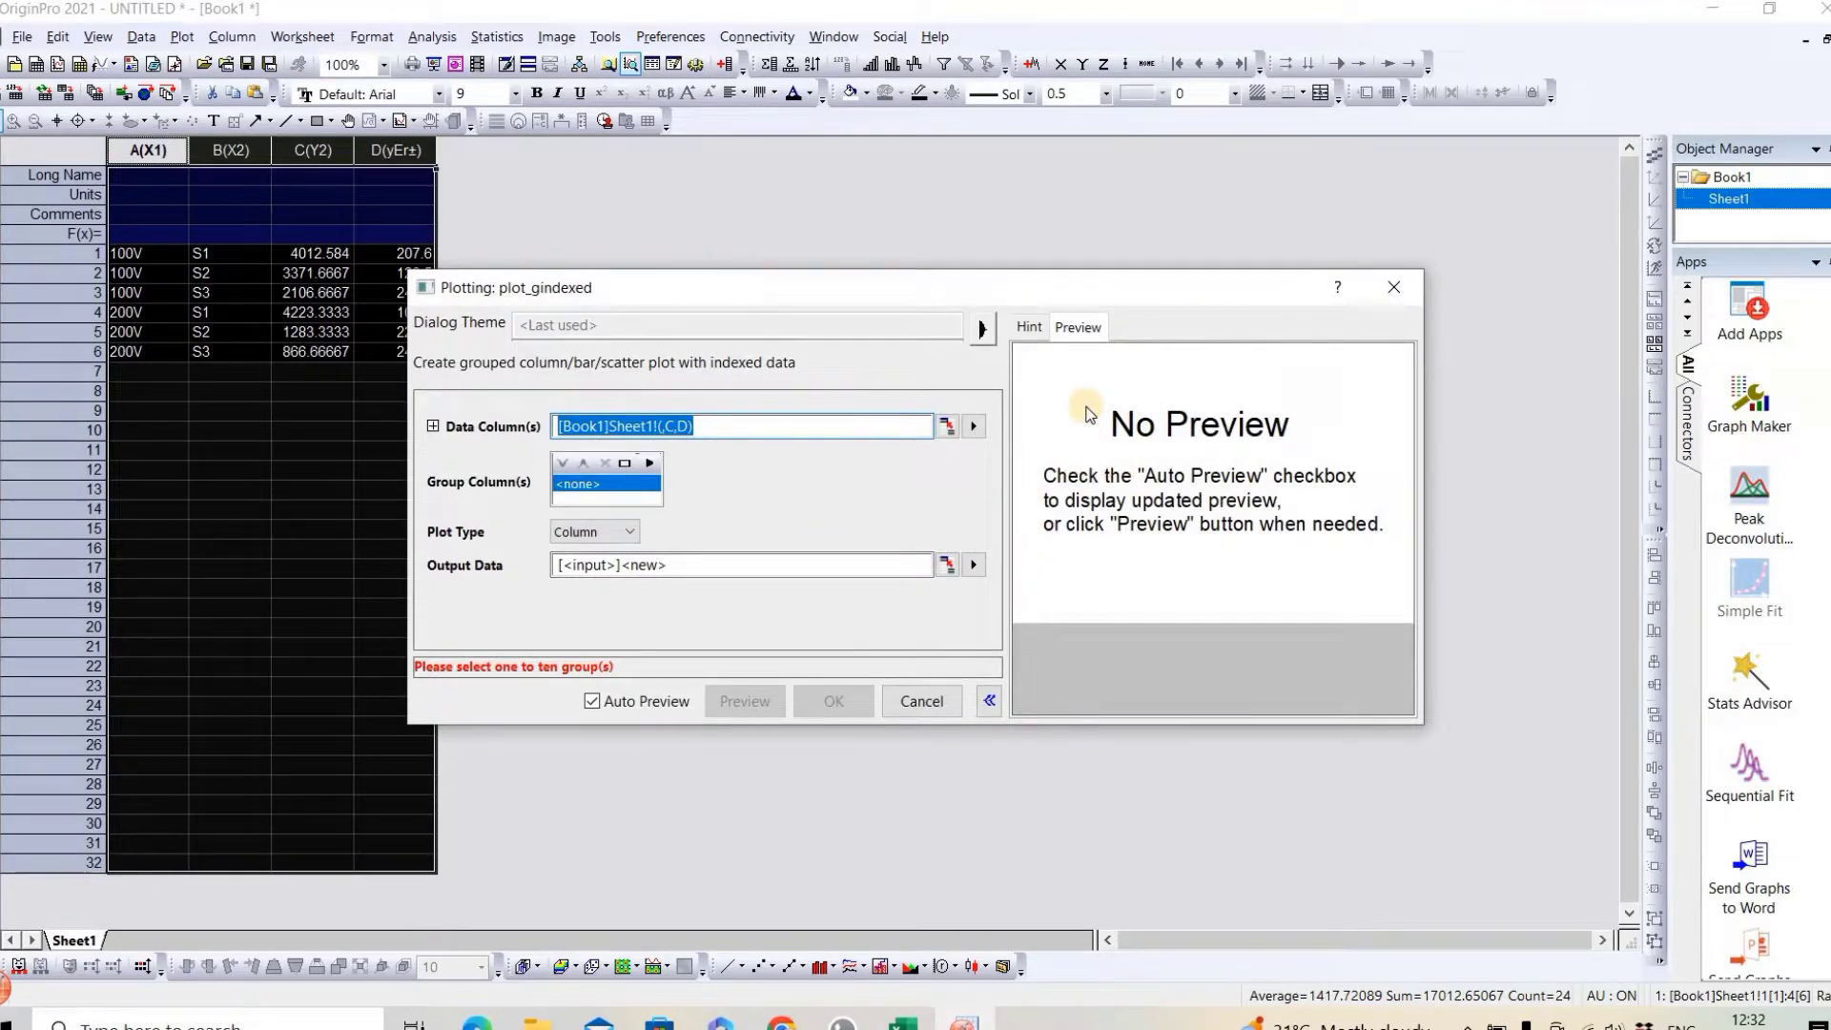
pyautogui.click(1026, 329)
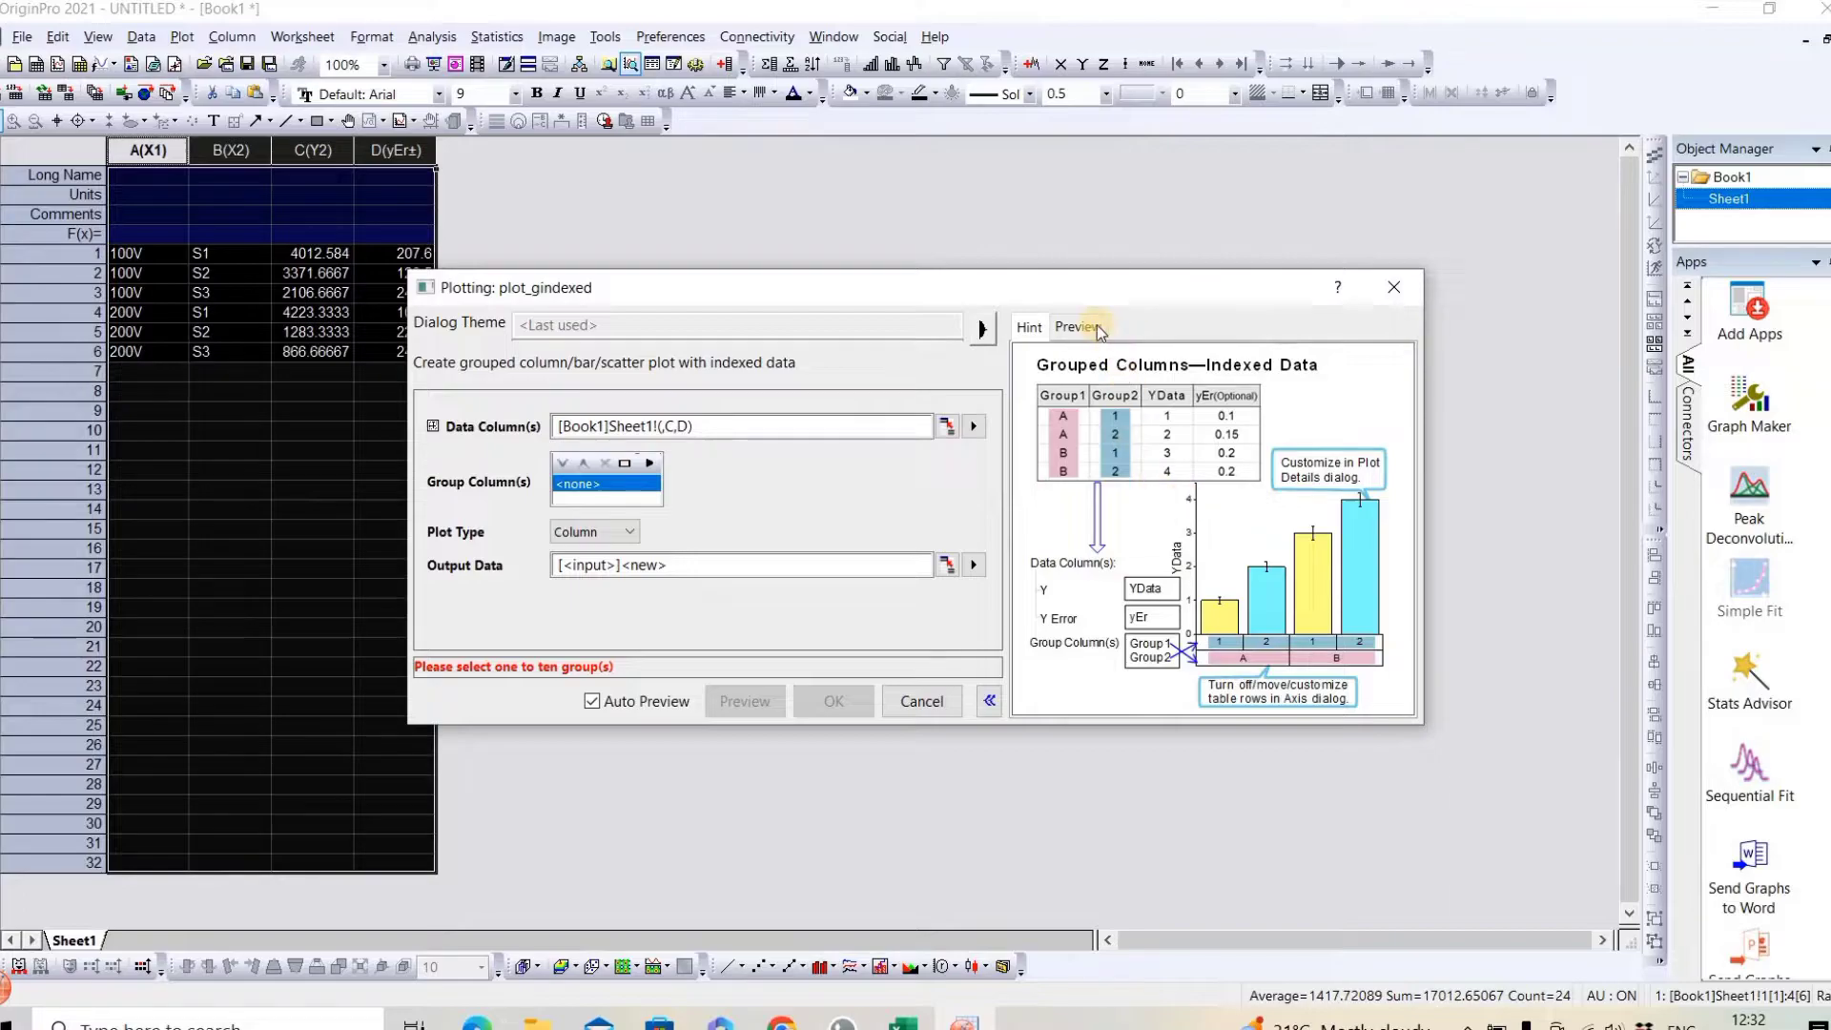
pyautogui.click(1090, 325)
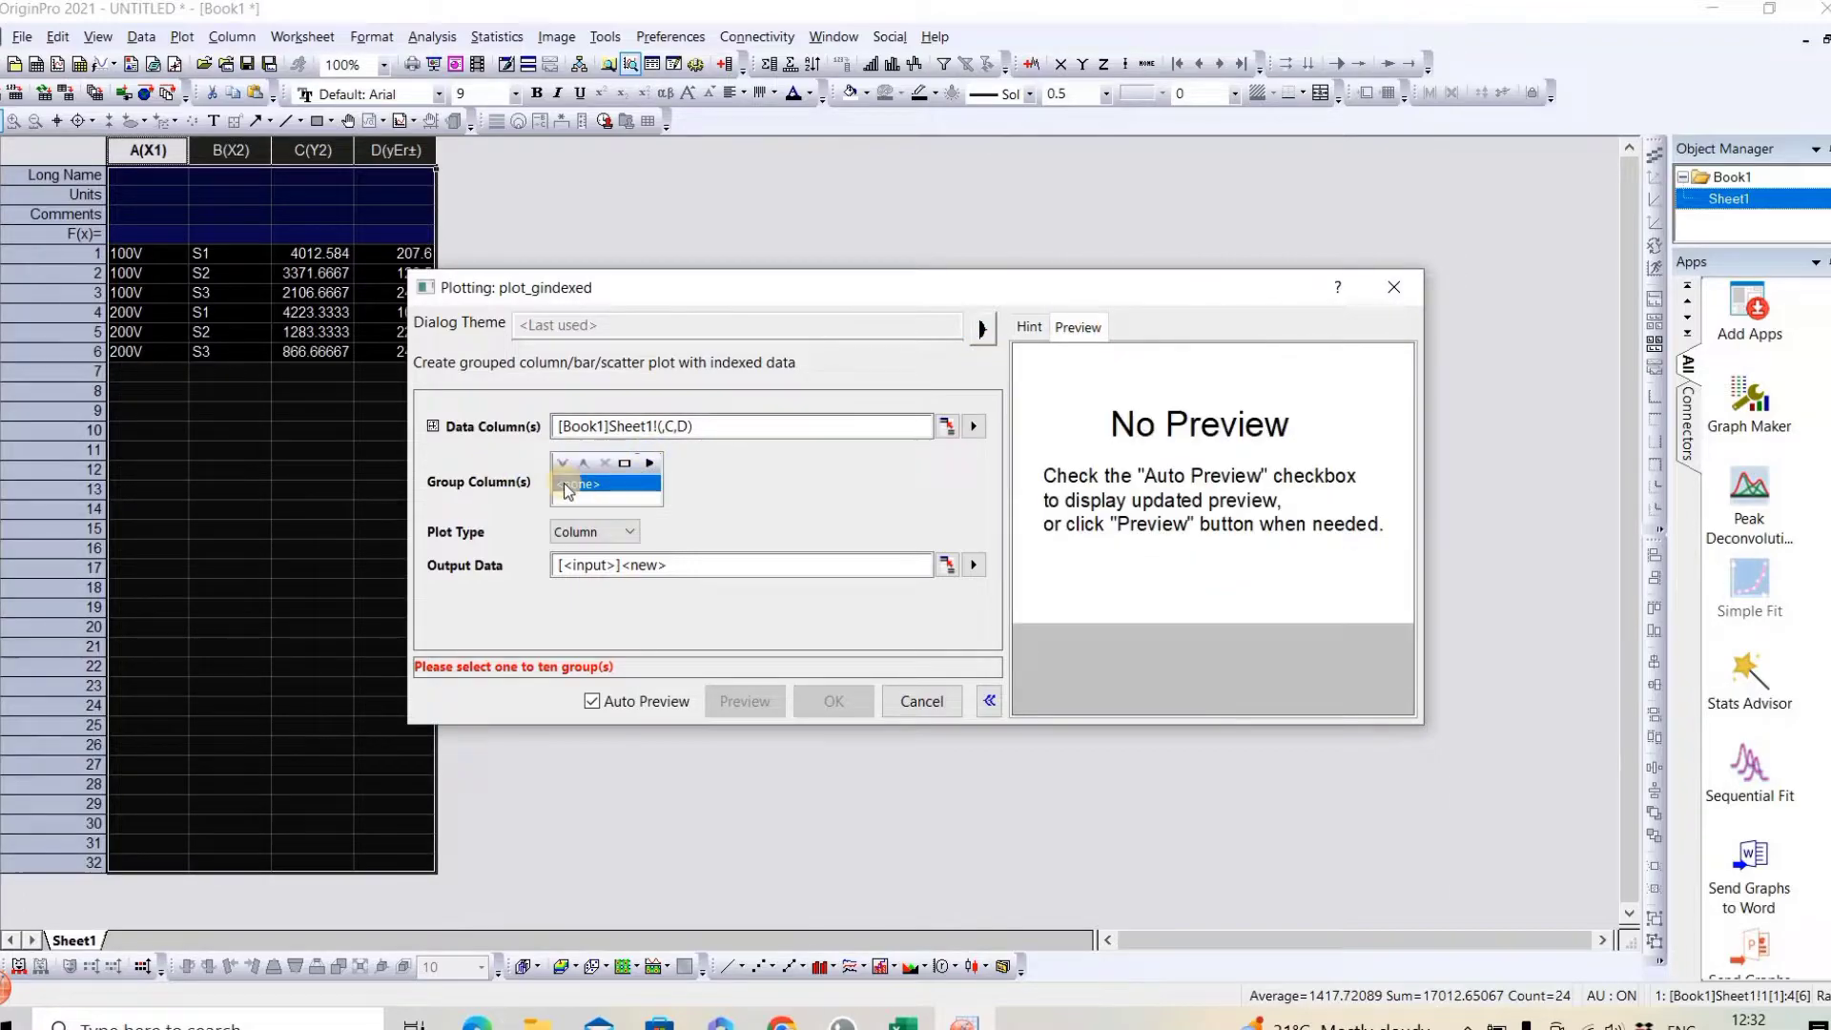
# - Add columns A(X) and B(X) as the group columns in the plot_gindexed dialog
pyautogui.click(651, 464)
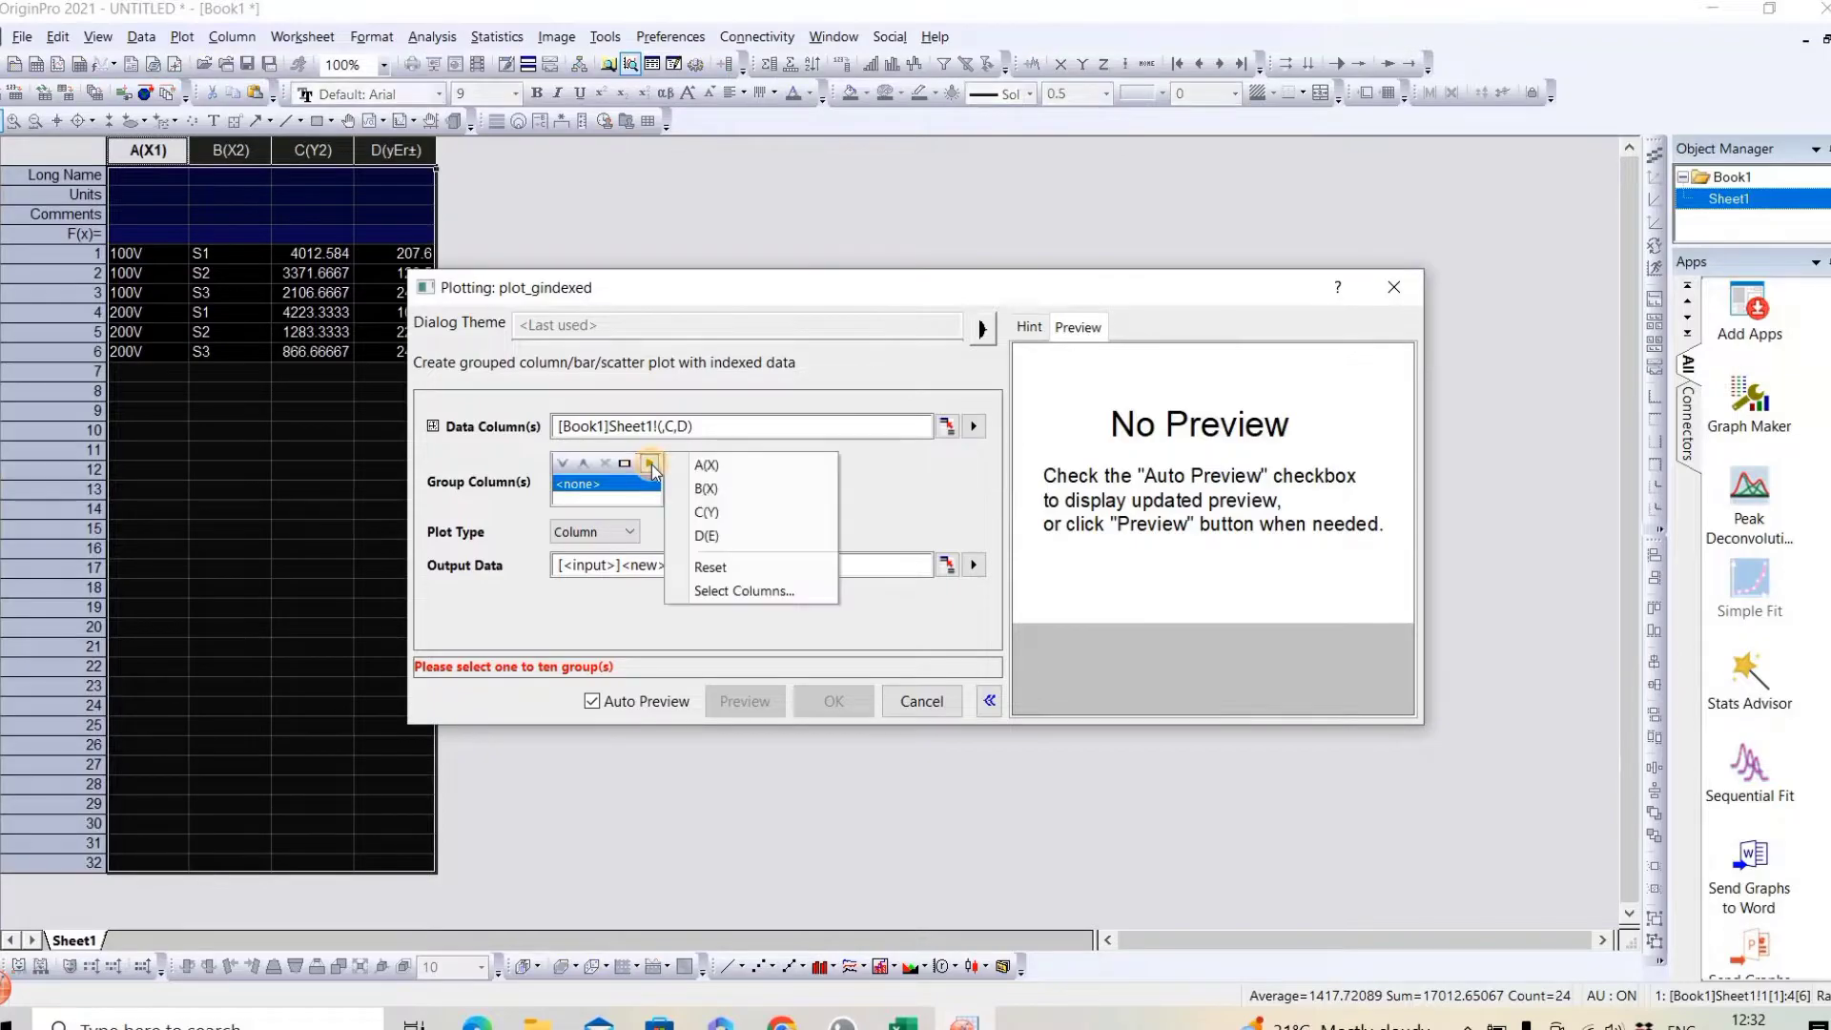
pyautogui.click(719, 464)
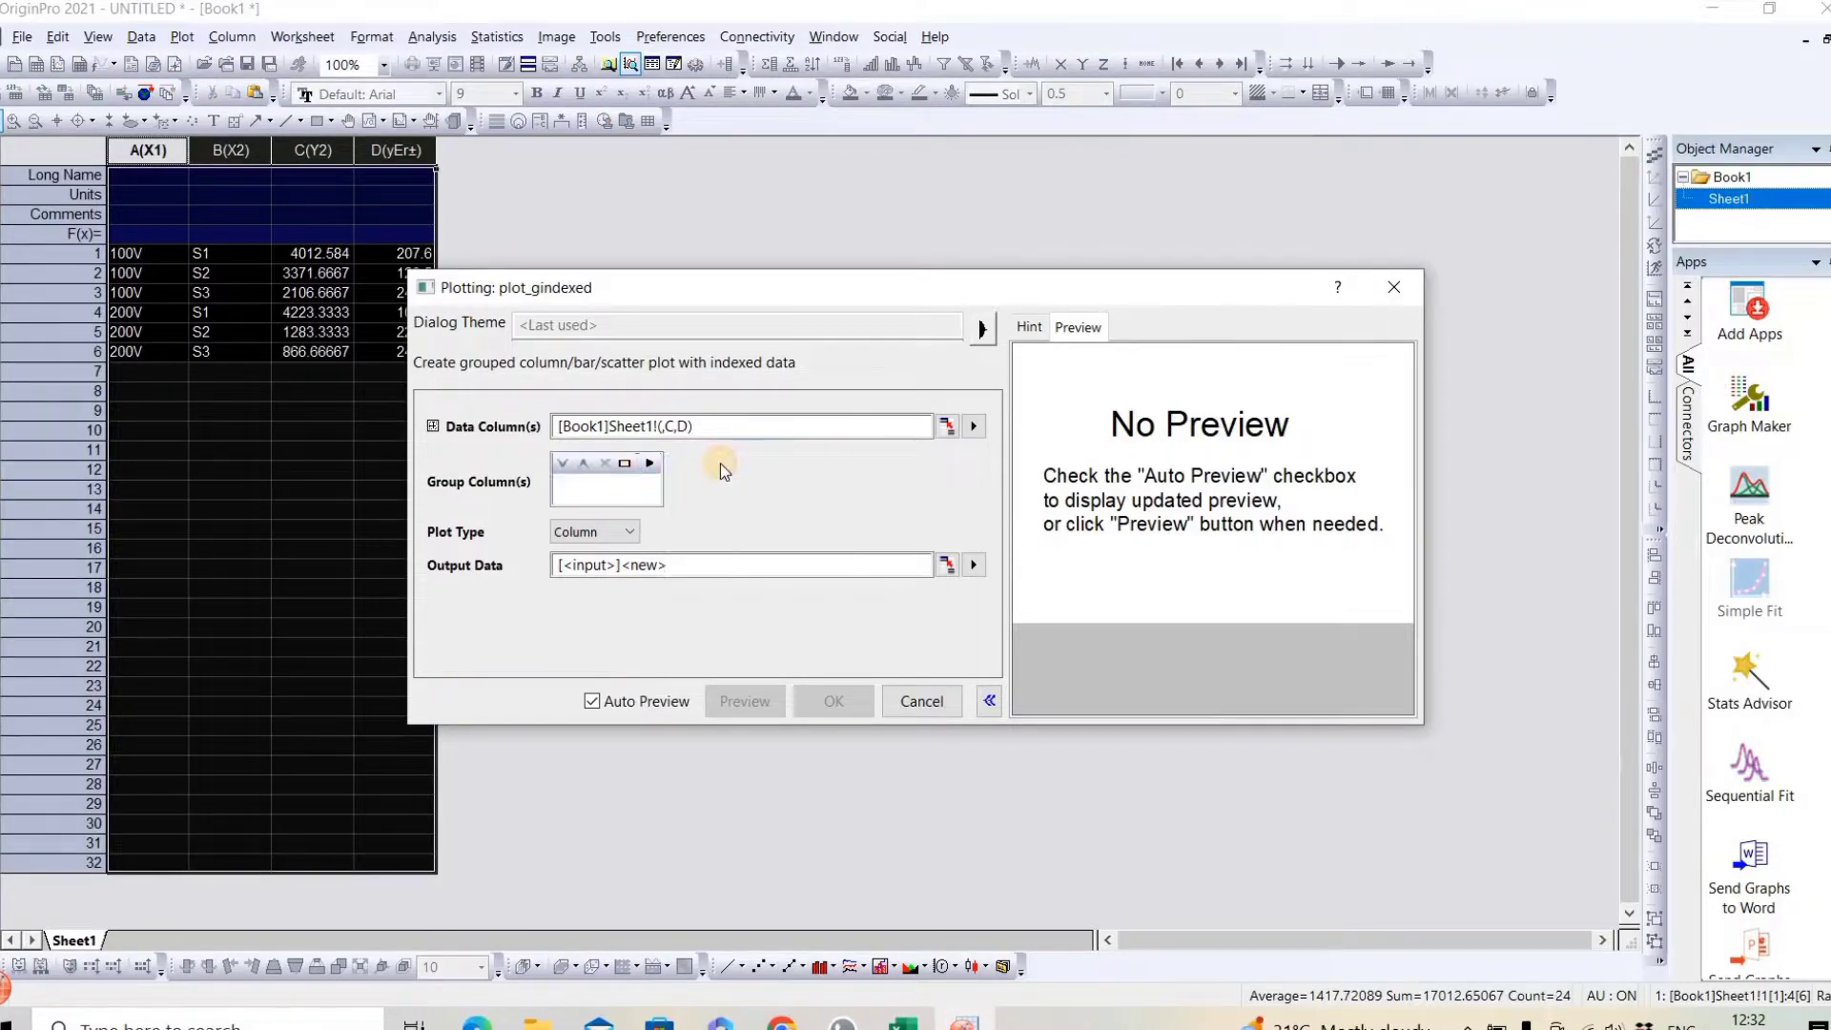
pyautogui.click(651, 462)
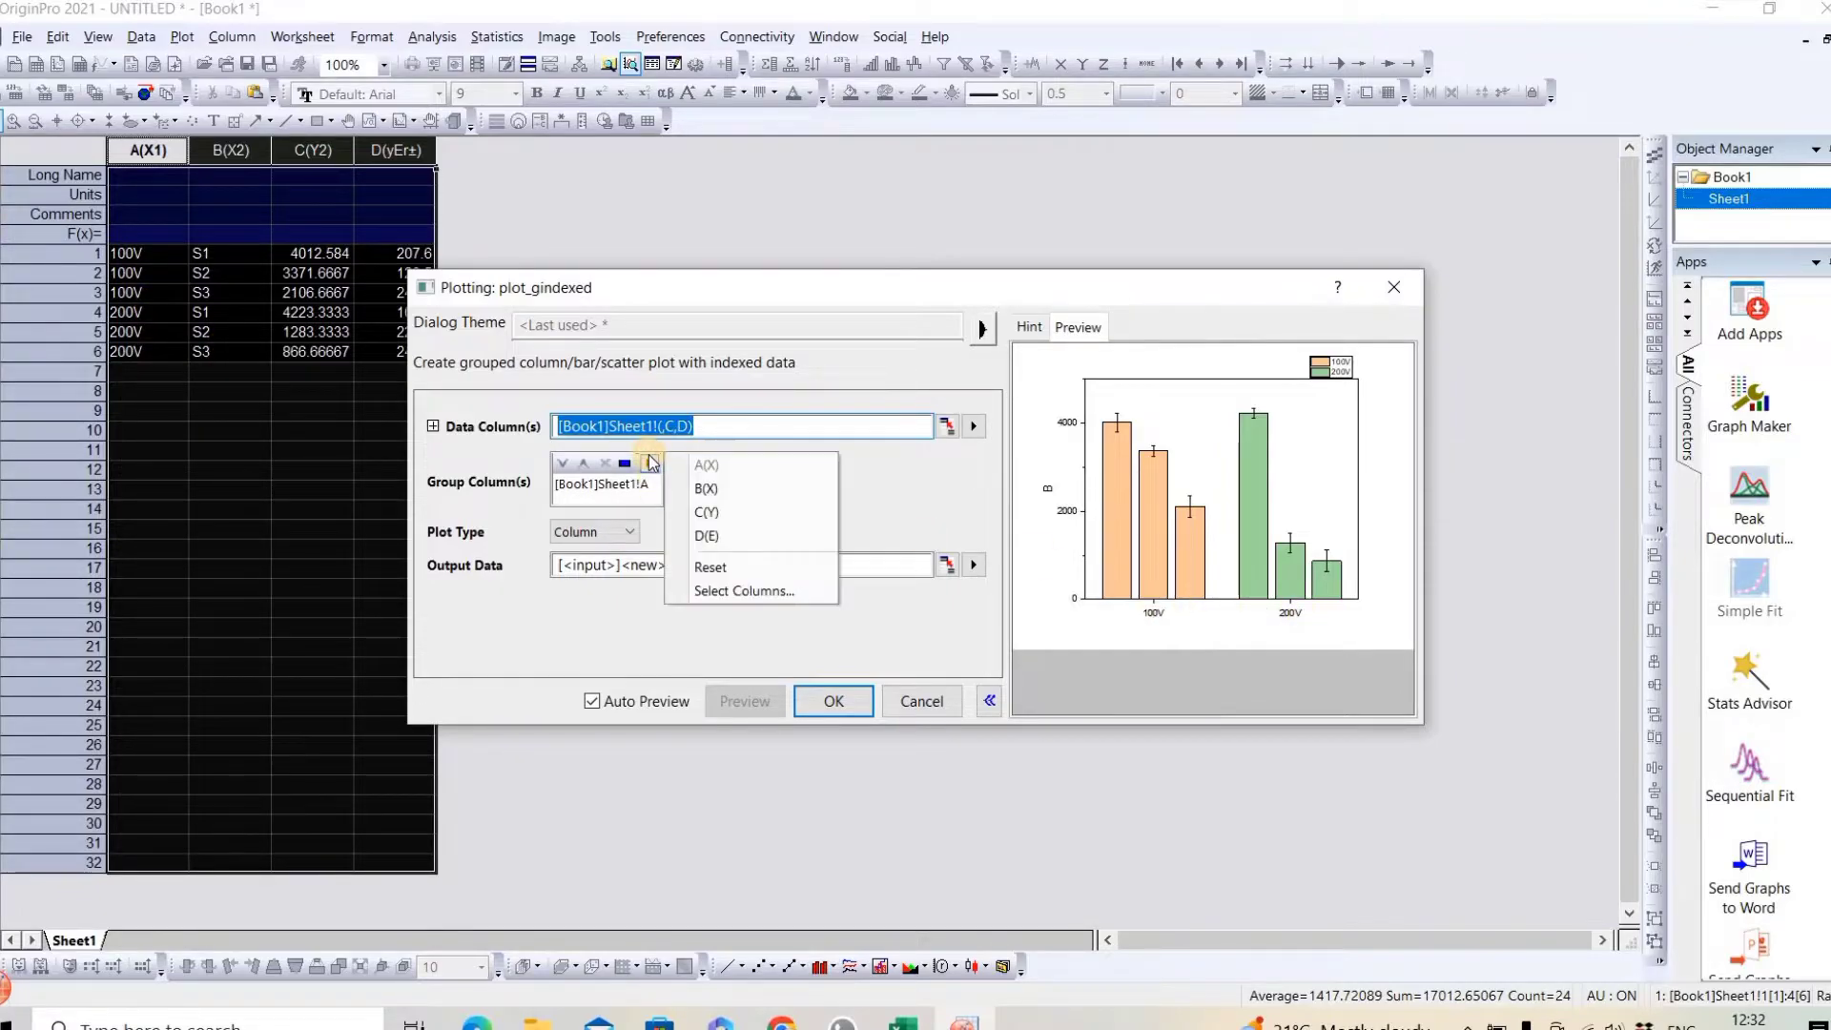
pyautogui.click(705, 488)
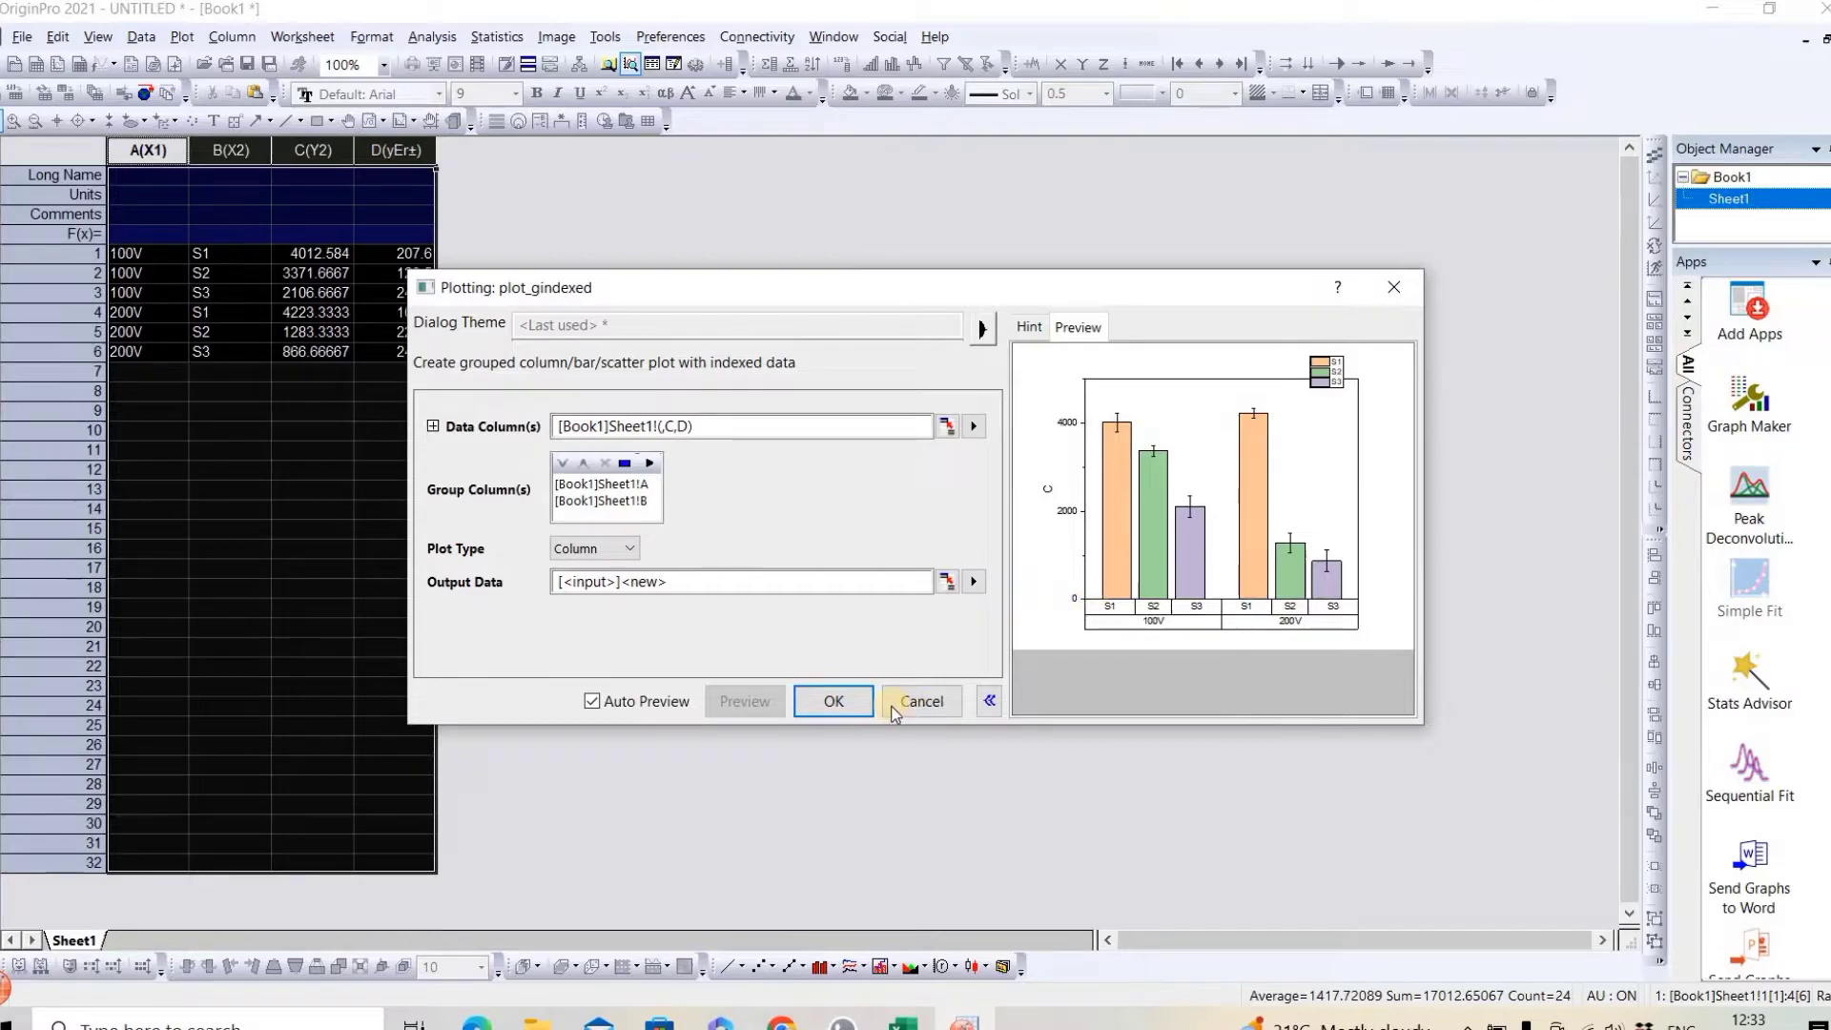
# - Create Graph1 and drag the S1–S3 legend down inside the layer frame
pyautogui.click(828, 702)
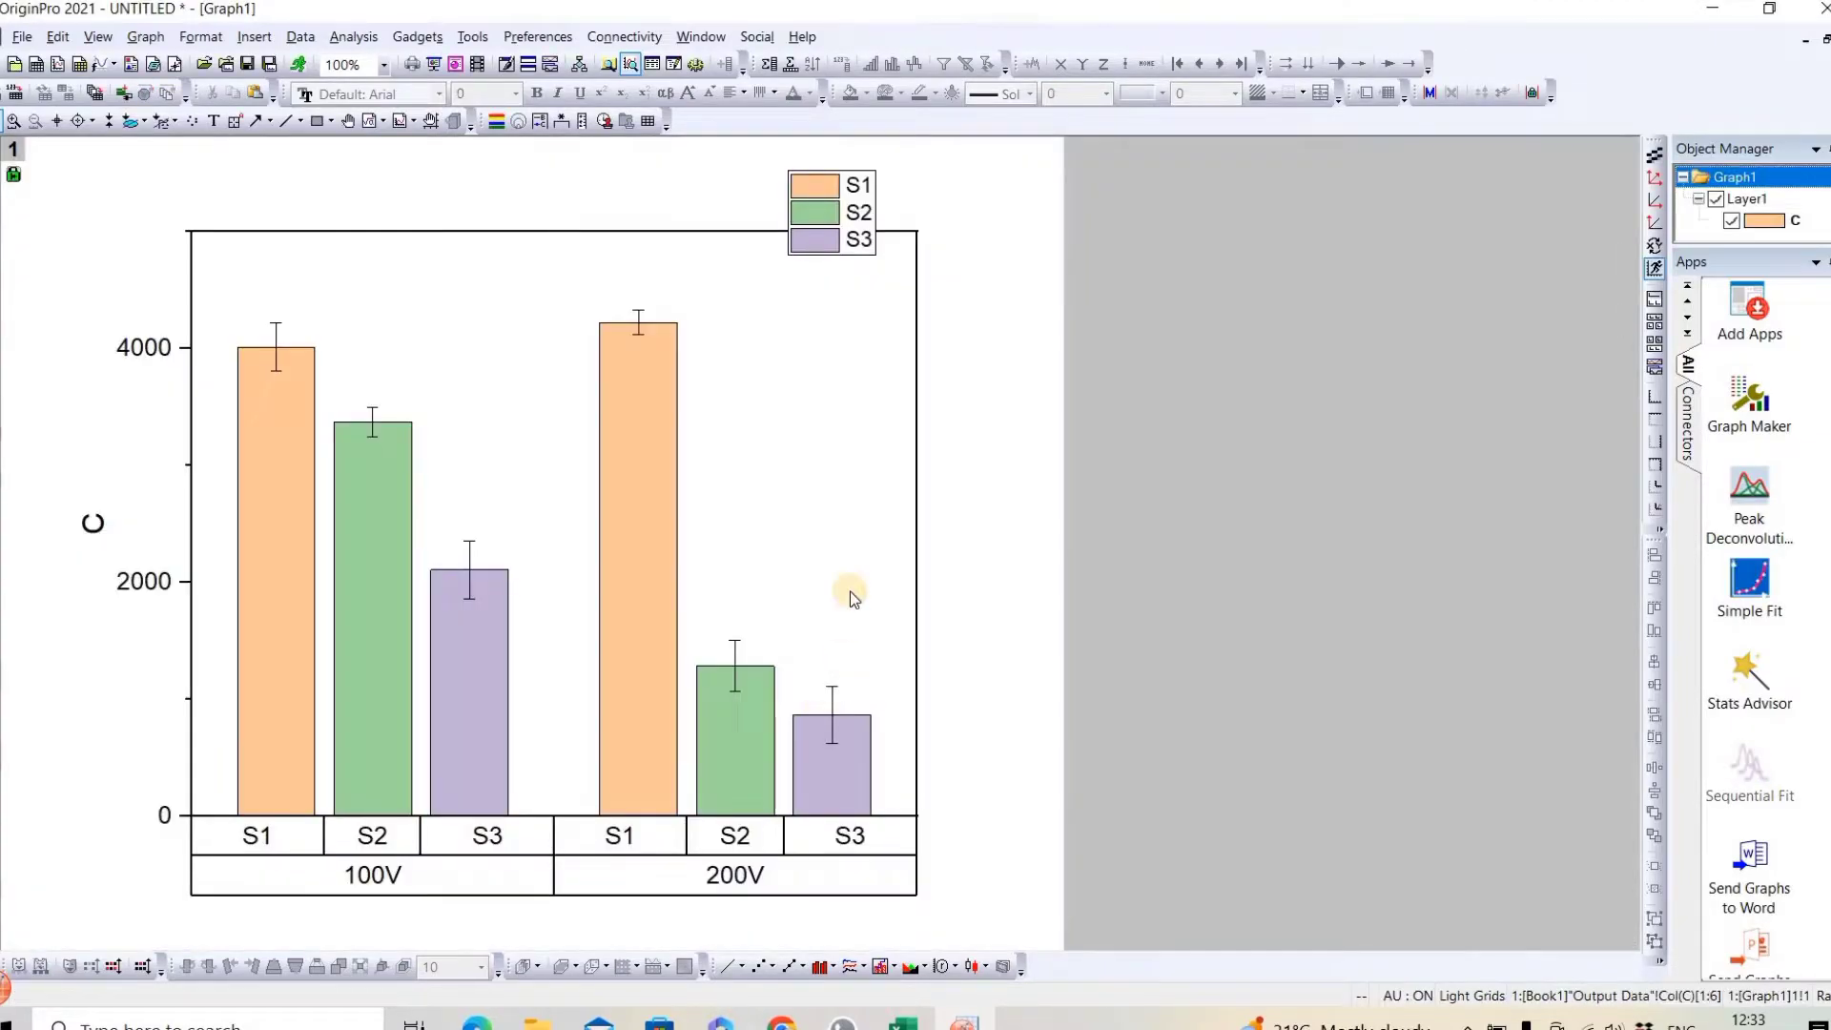
pyautogui.click(822, 179)
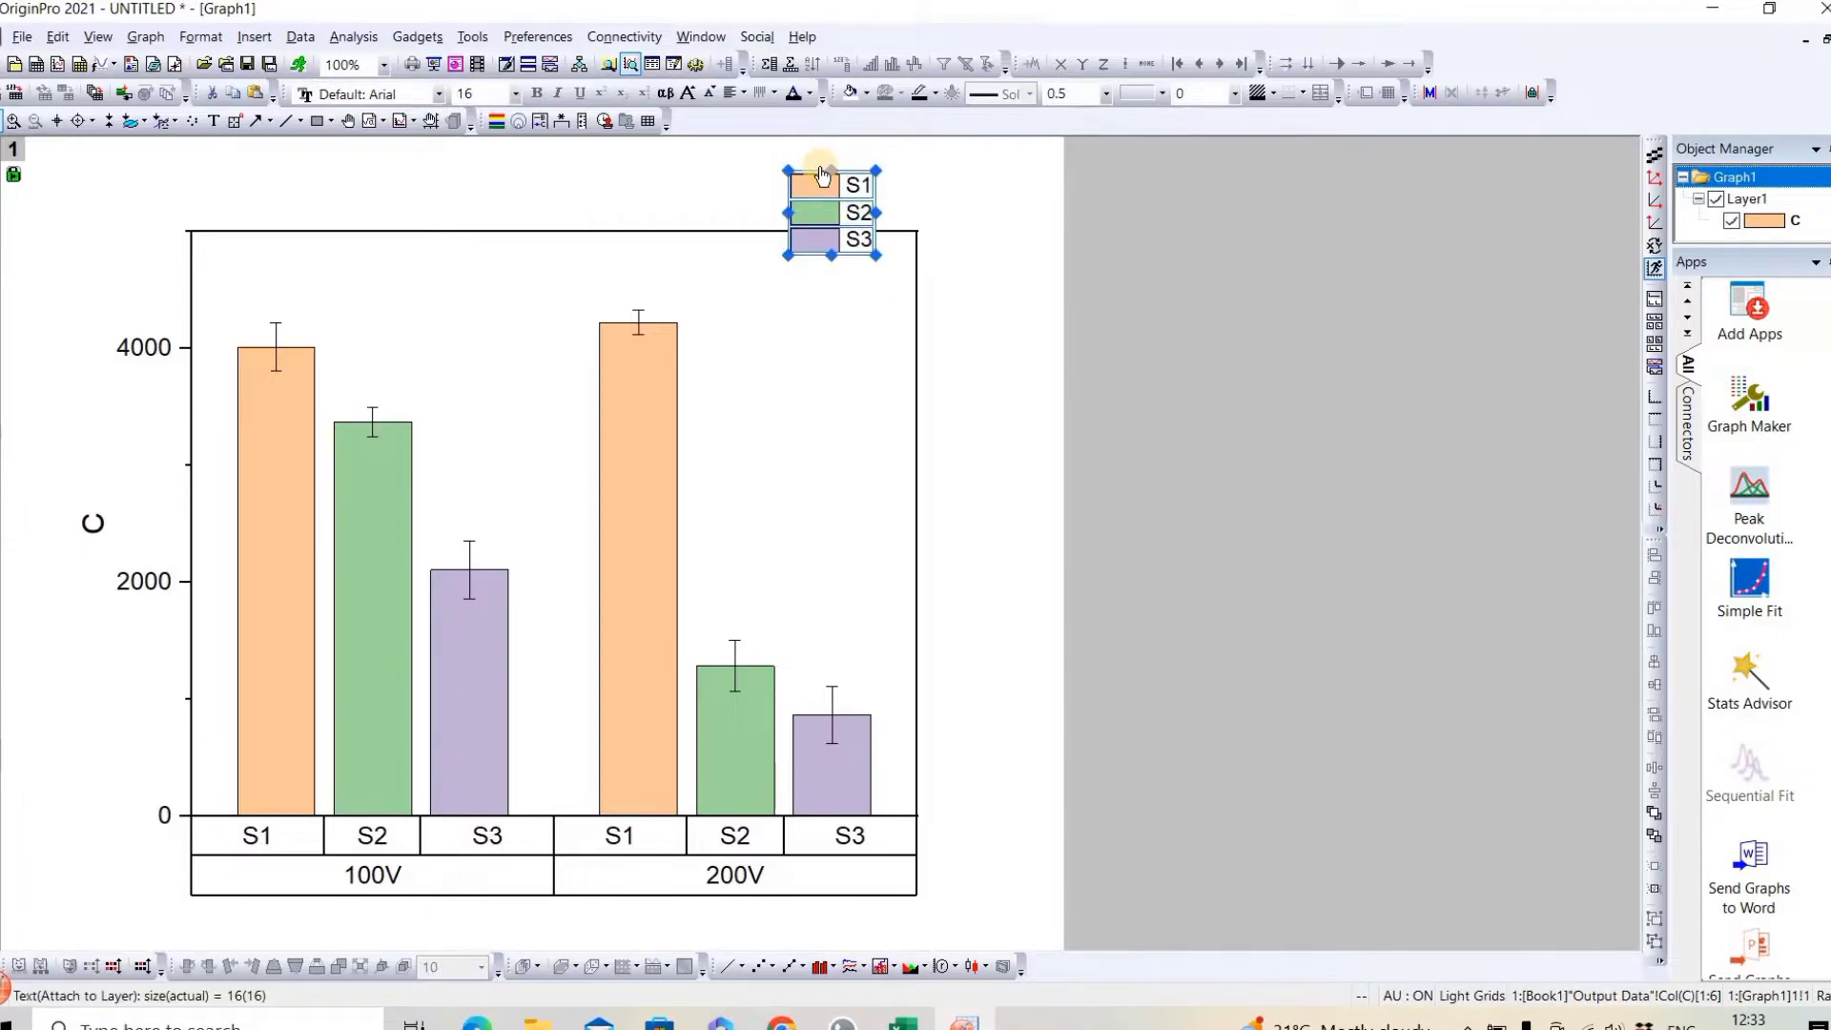
pyautogui.moveTo(811, 175); pyautogui.dragTo(812, 299)
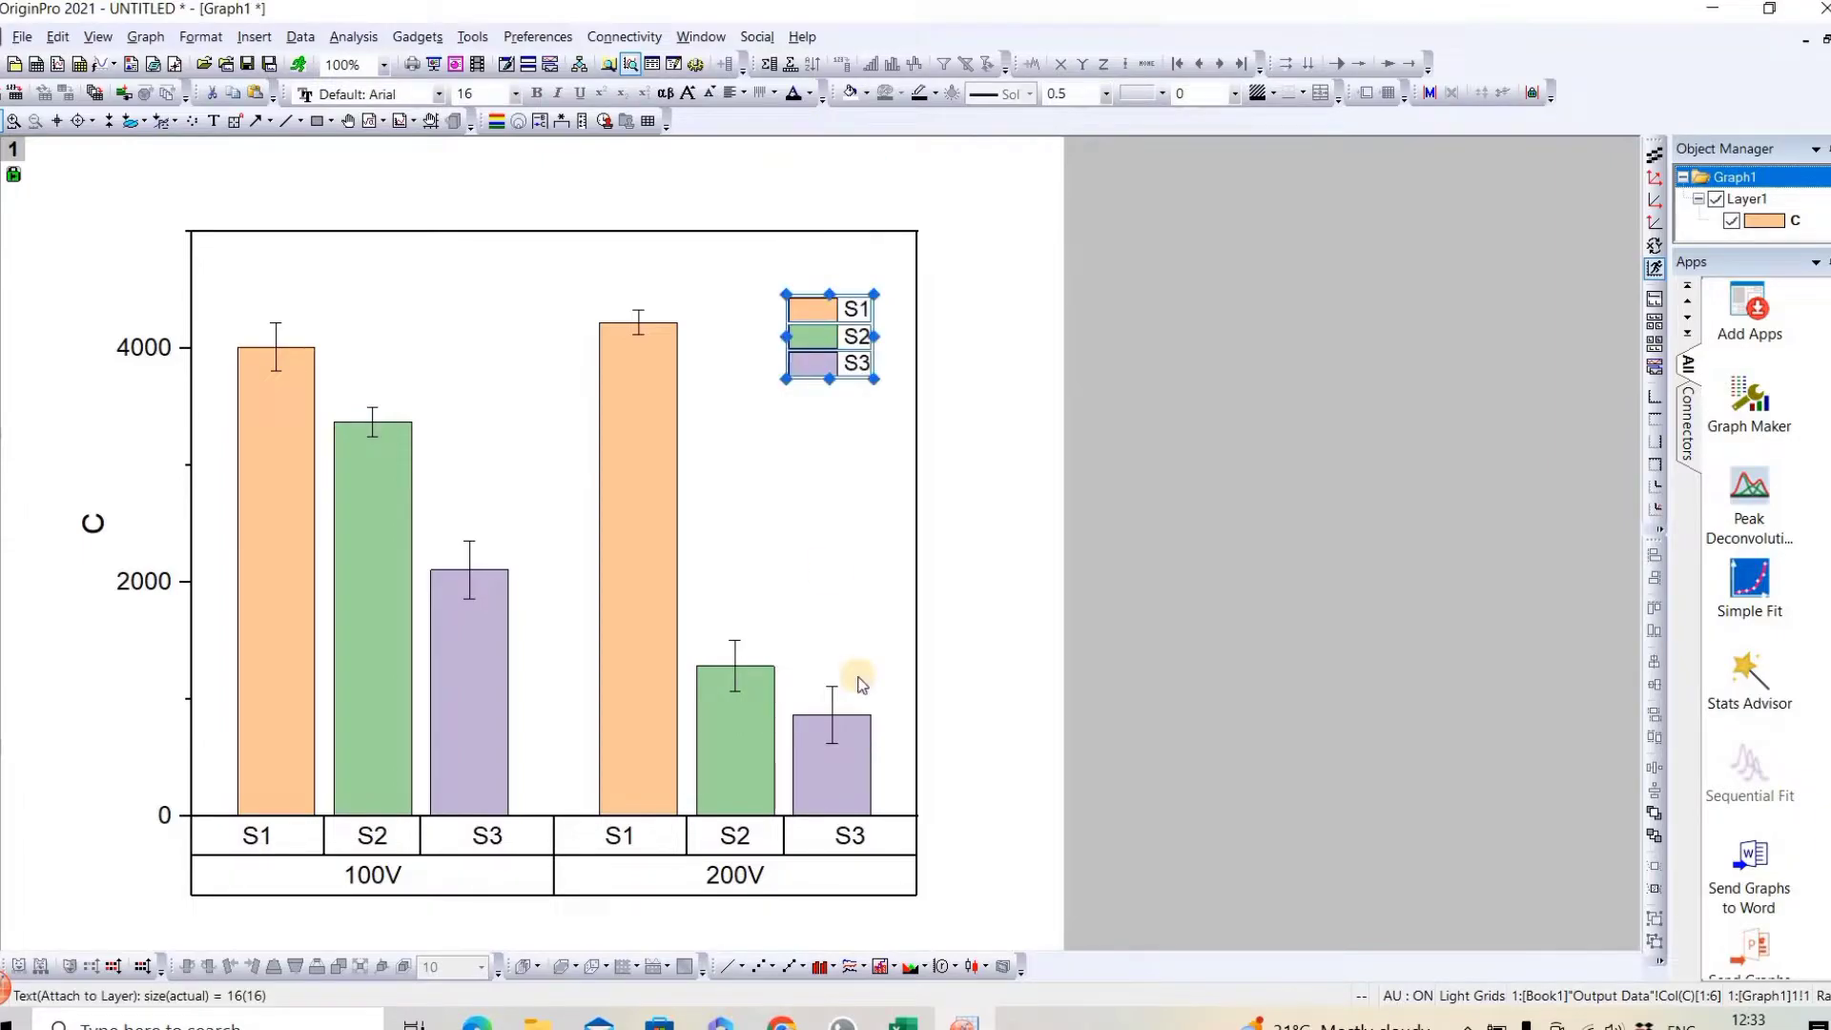
pyautogui.click(1038, 709)
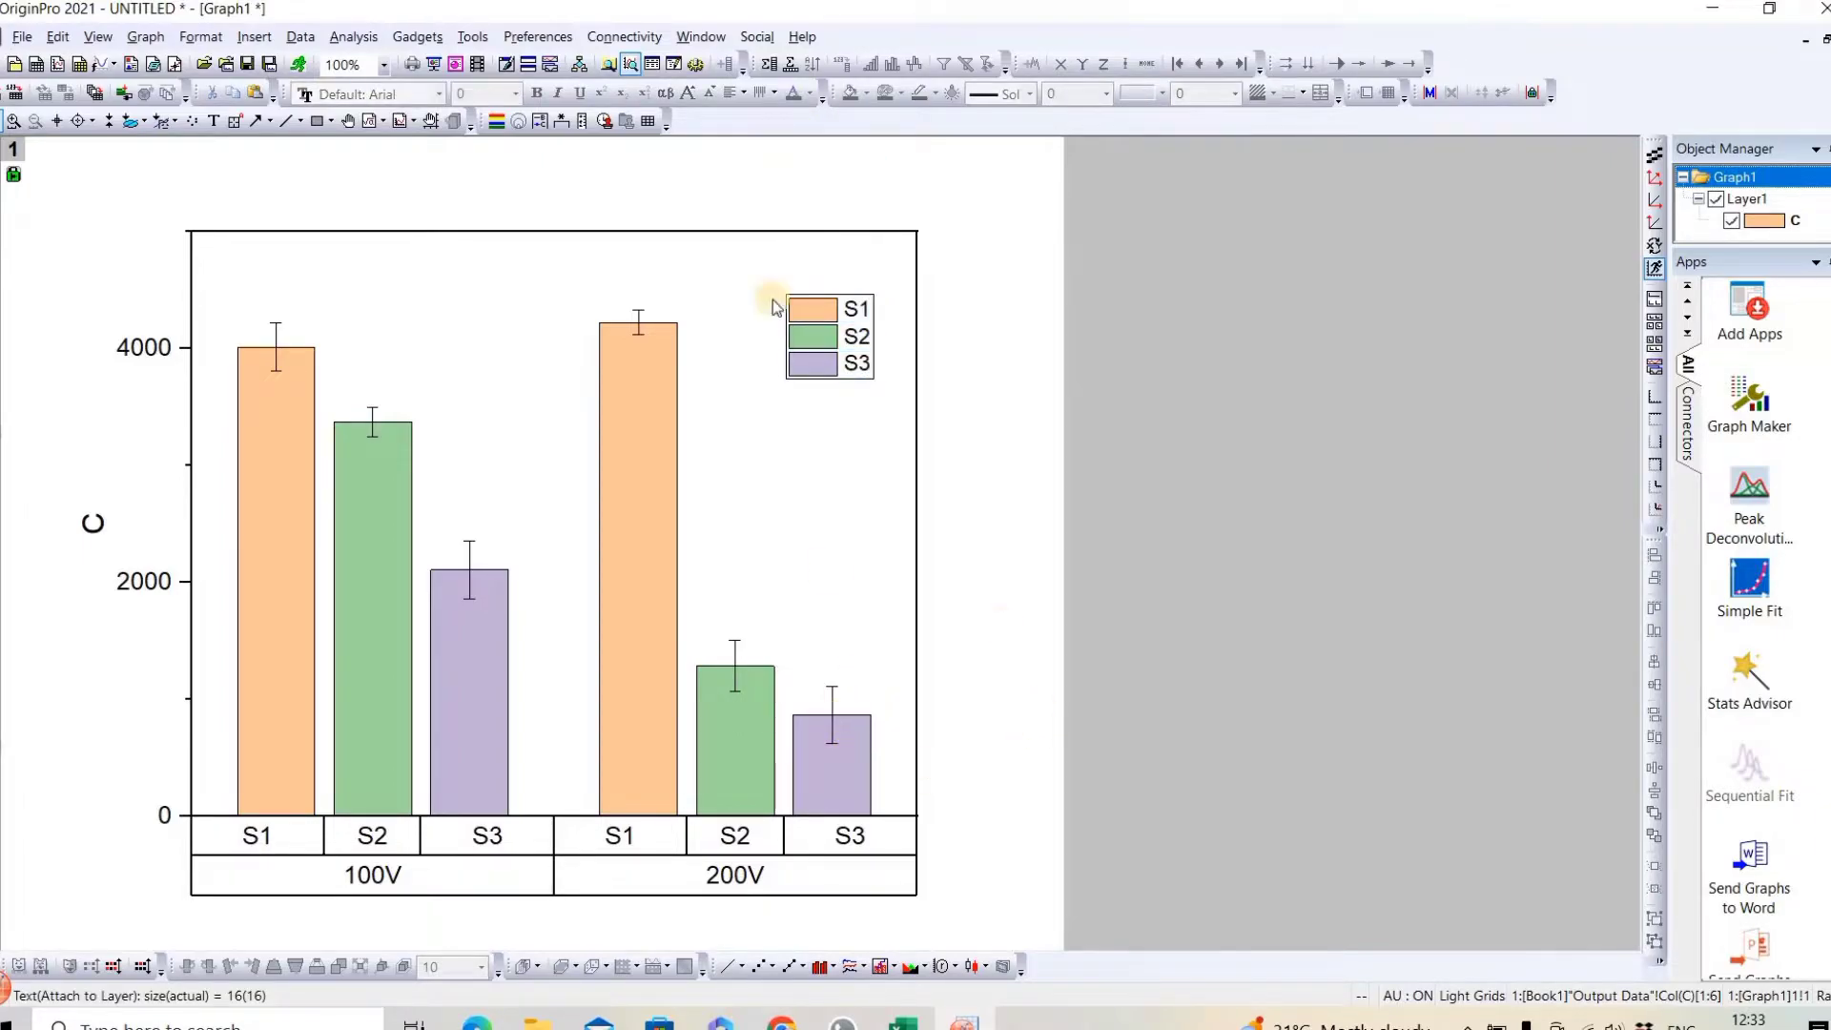
pyautogui.click(719, 237)
# - Hide the top and right axis lines of the graph
pyautogui.rightClick(719, 236)
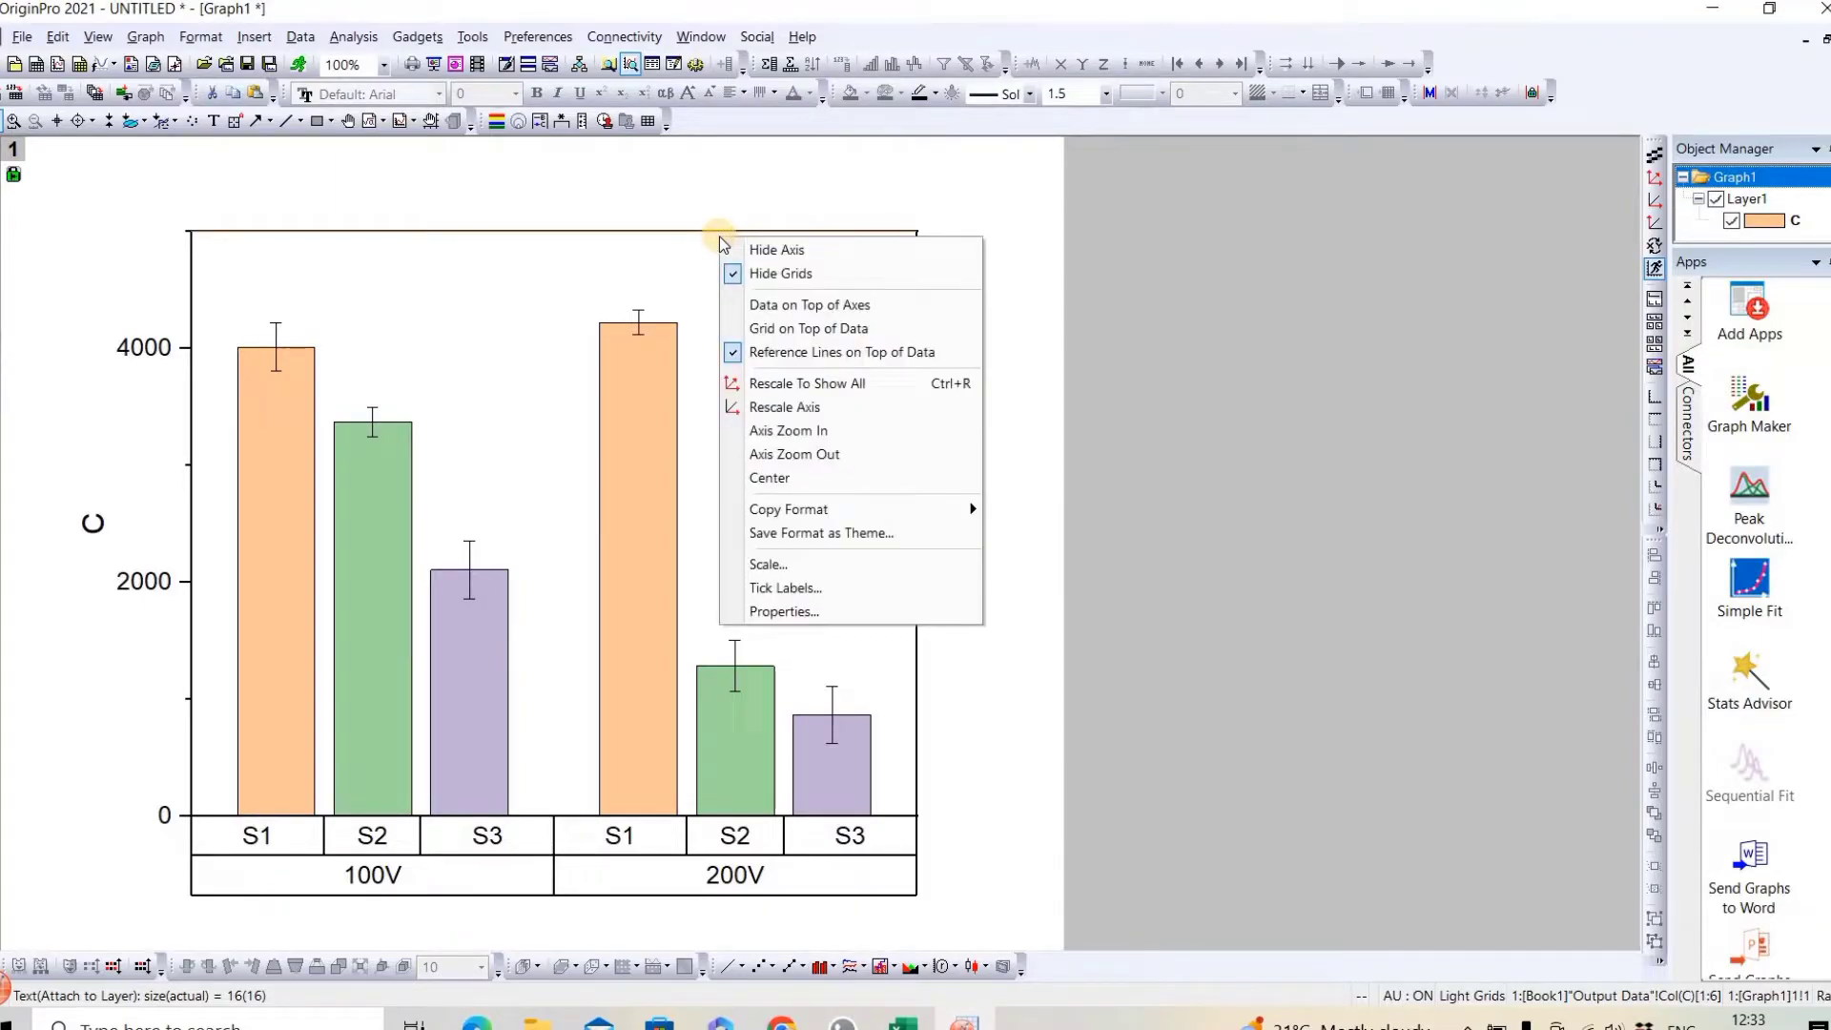
pyautogui.click(749, 247)
pyautogui.rightClick(915, 447)
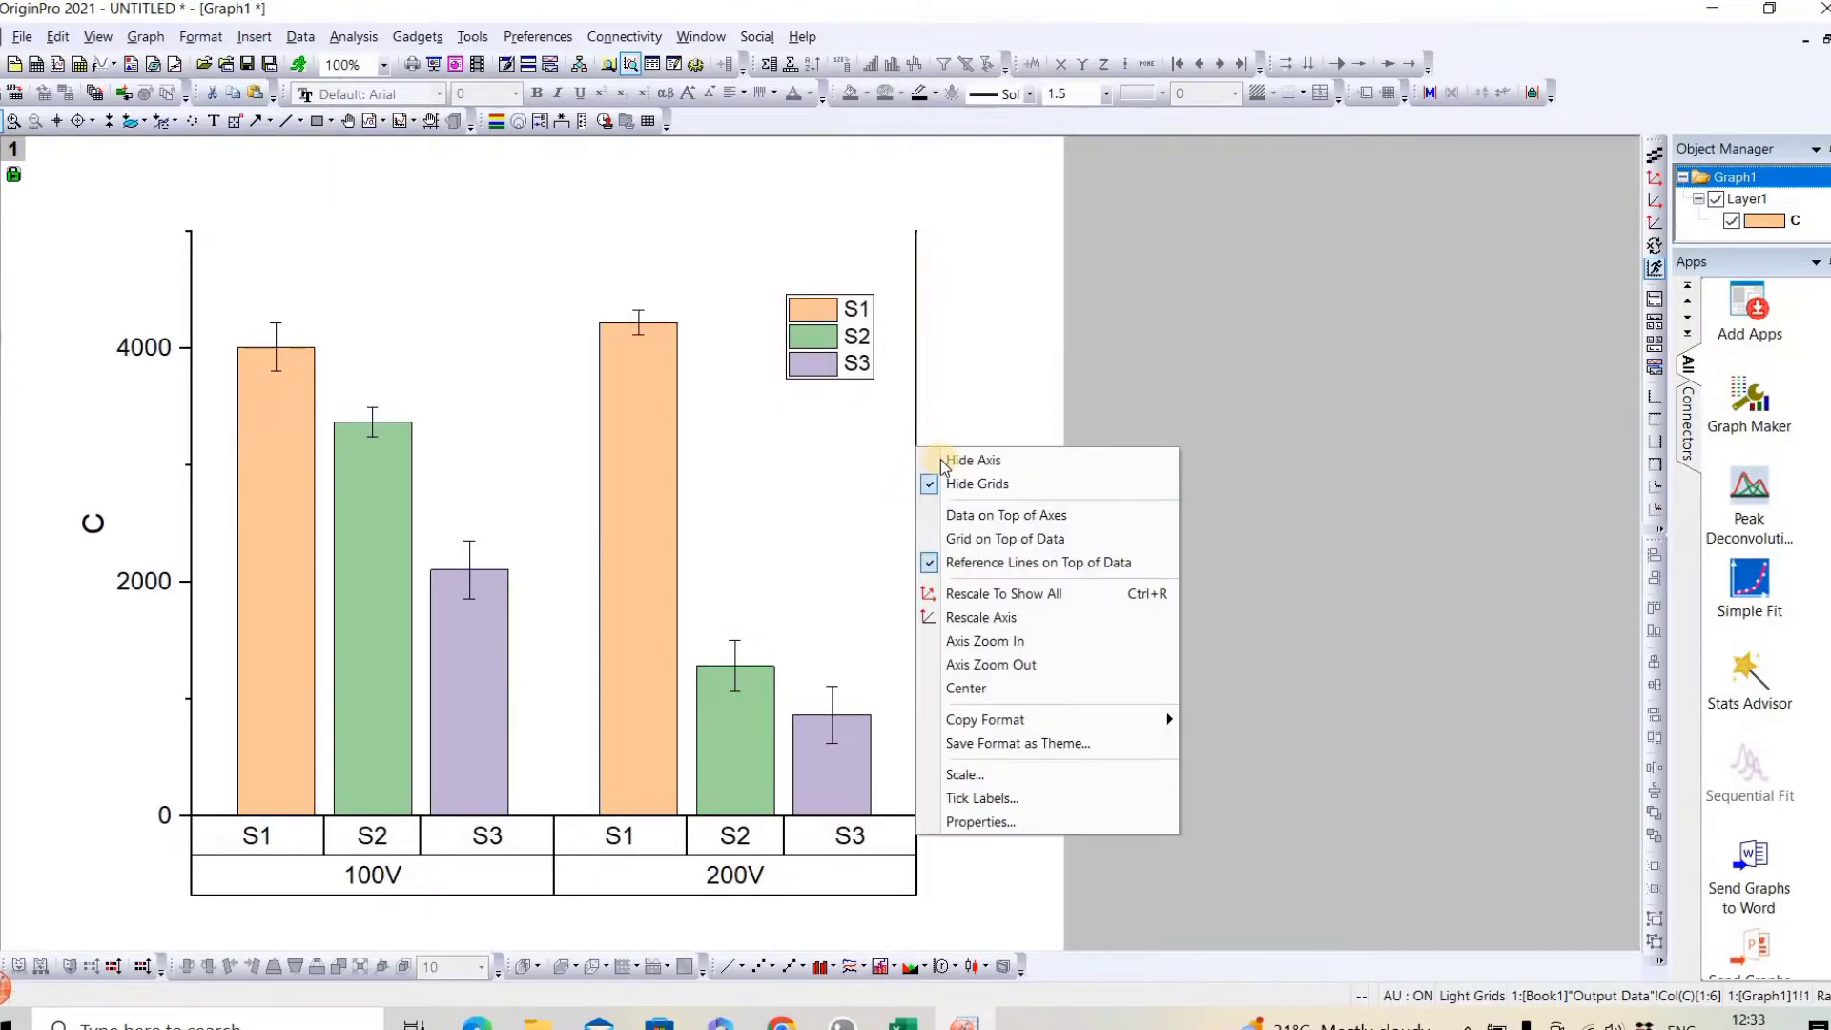
pyautogui.click(608, 730)
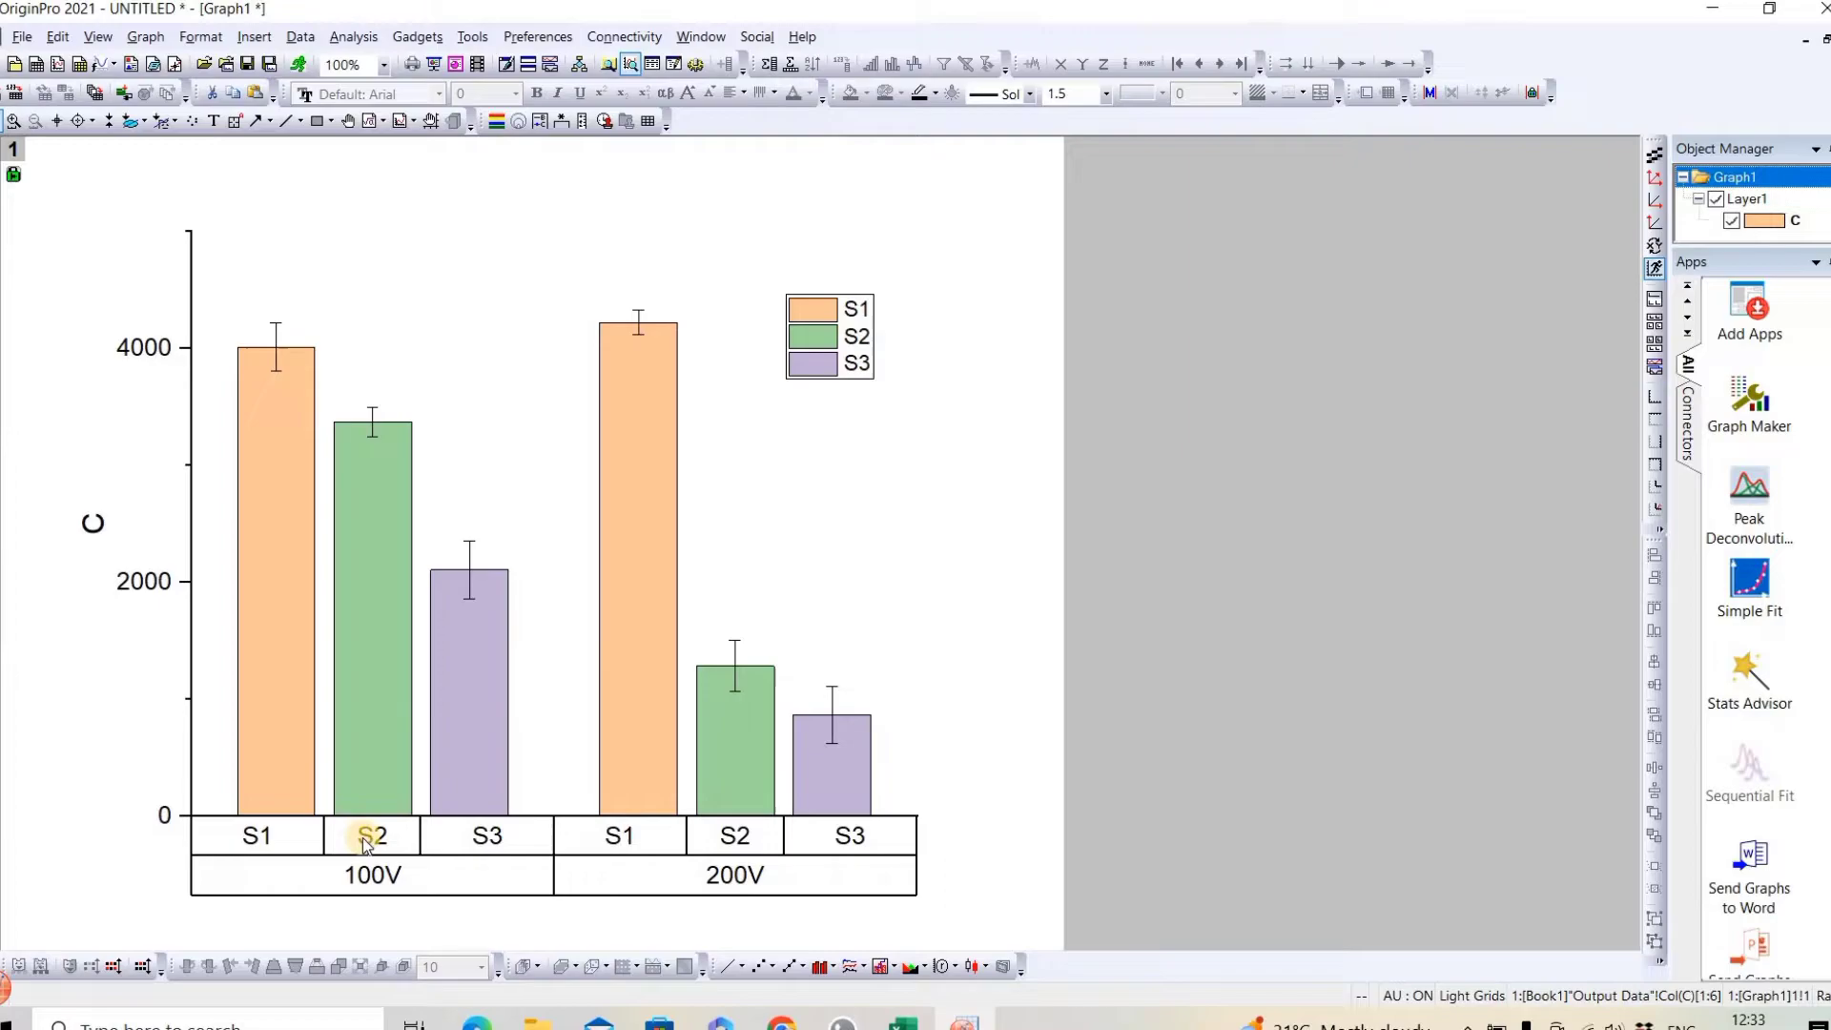
# - Open the X axis properties from the bottom axis tick labels
pyautogui.rightClick(300, 835)
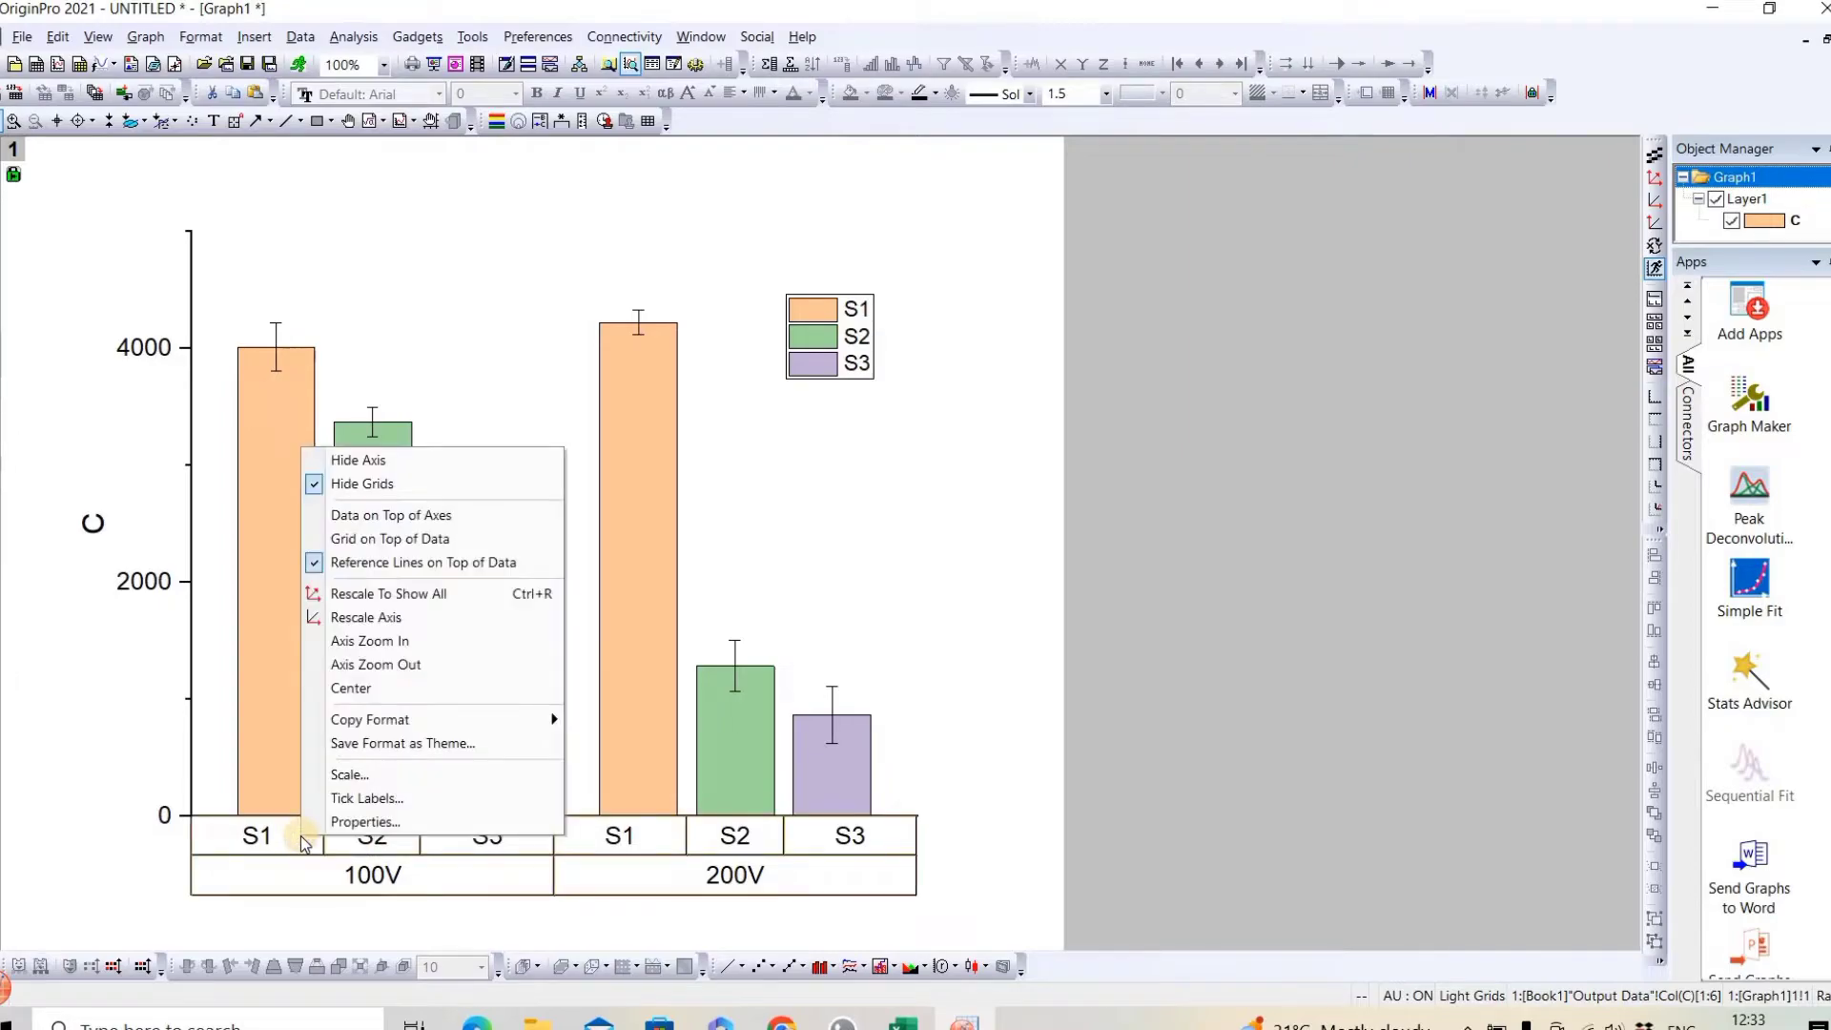
pyautogui.click(229, 827)
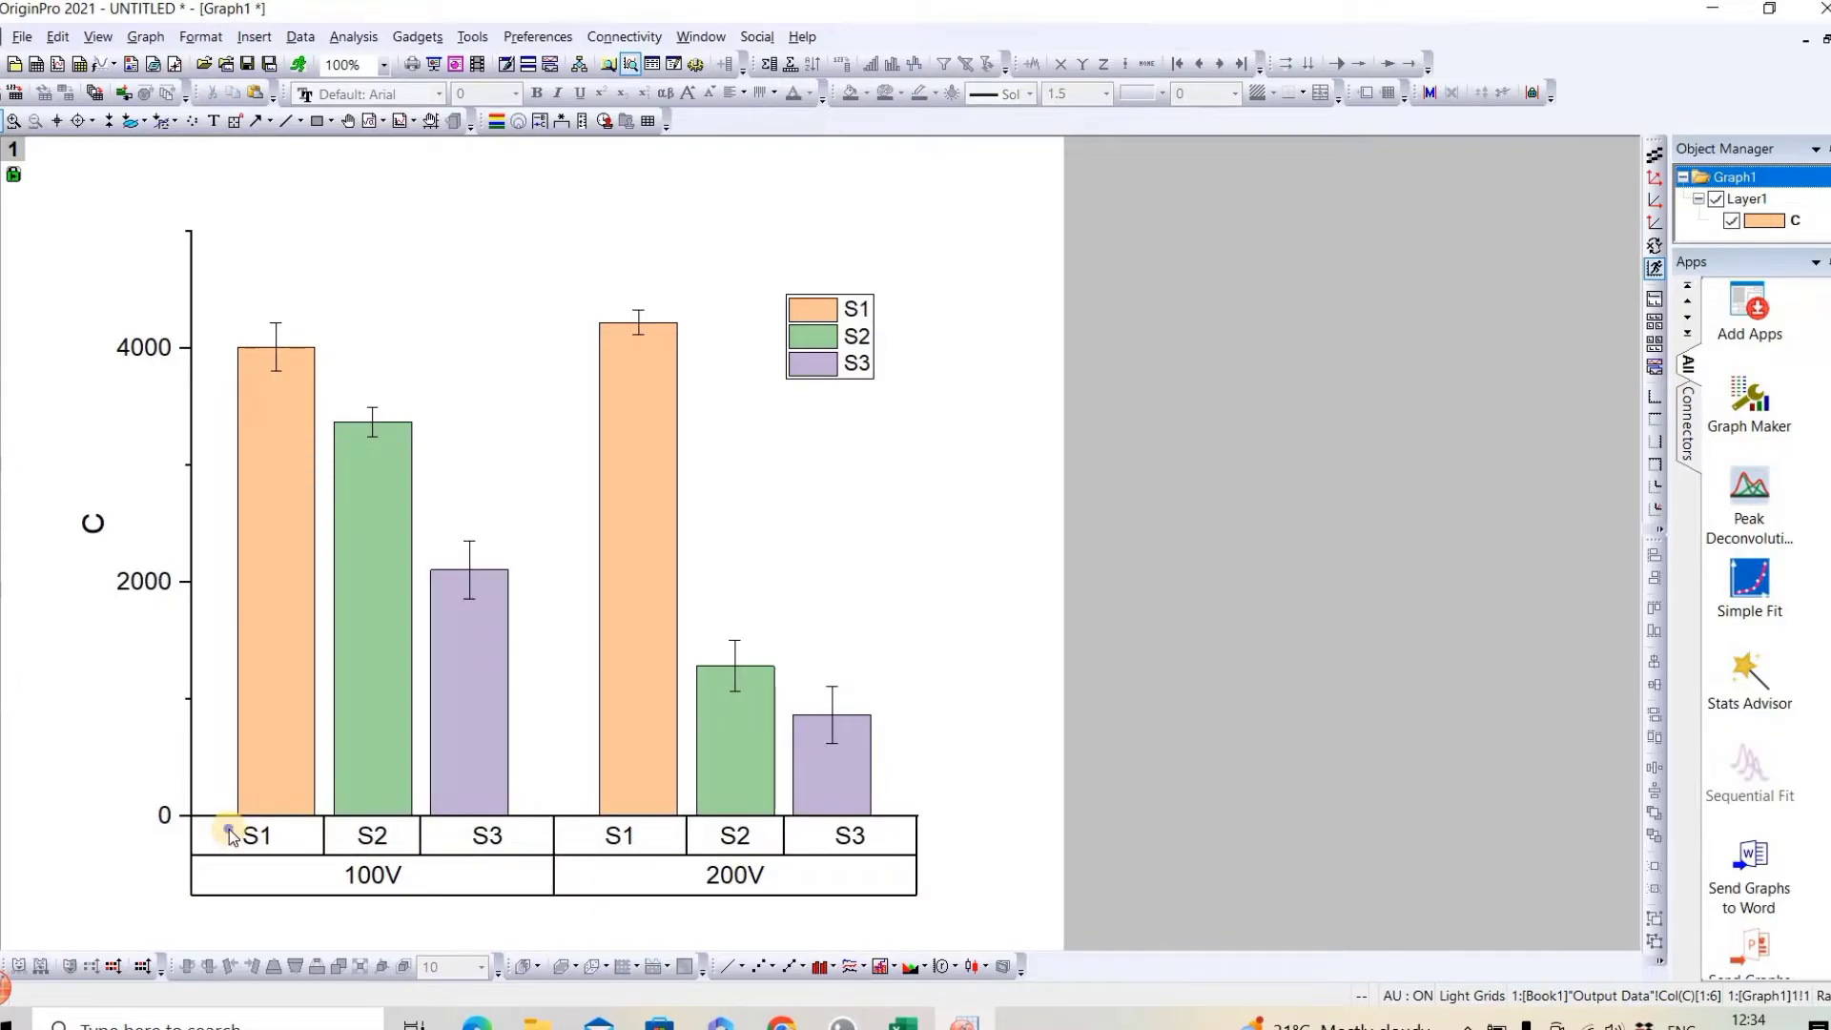
pyautogui.rightClick(229, 828)
pyautogui.click(288, 815)
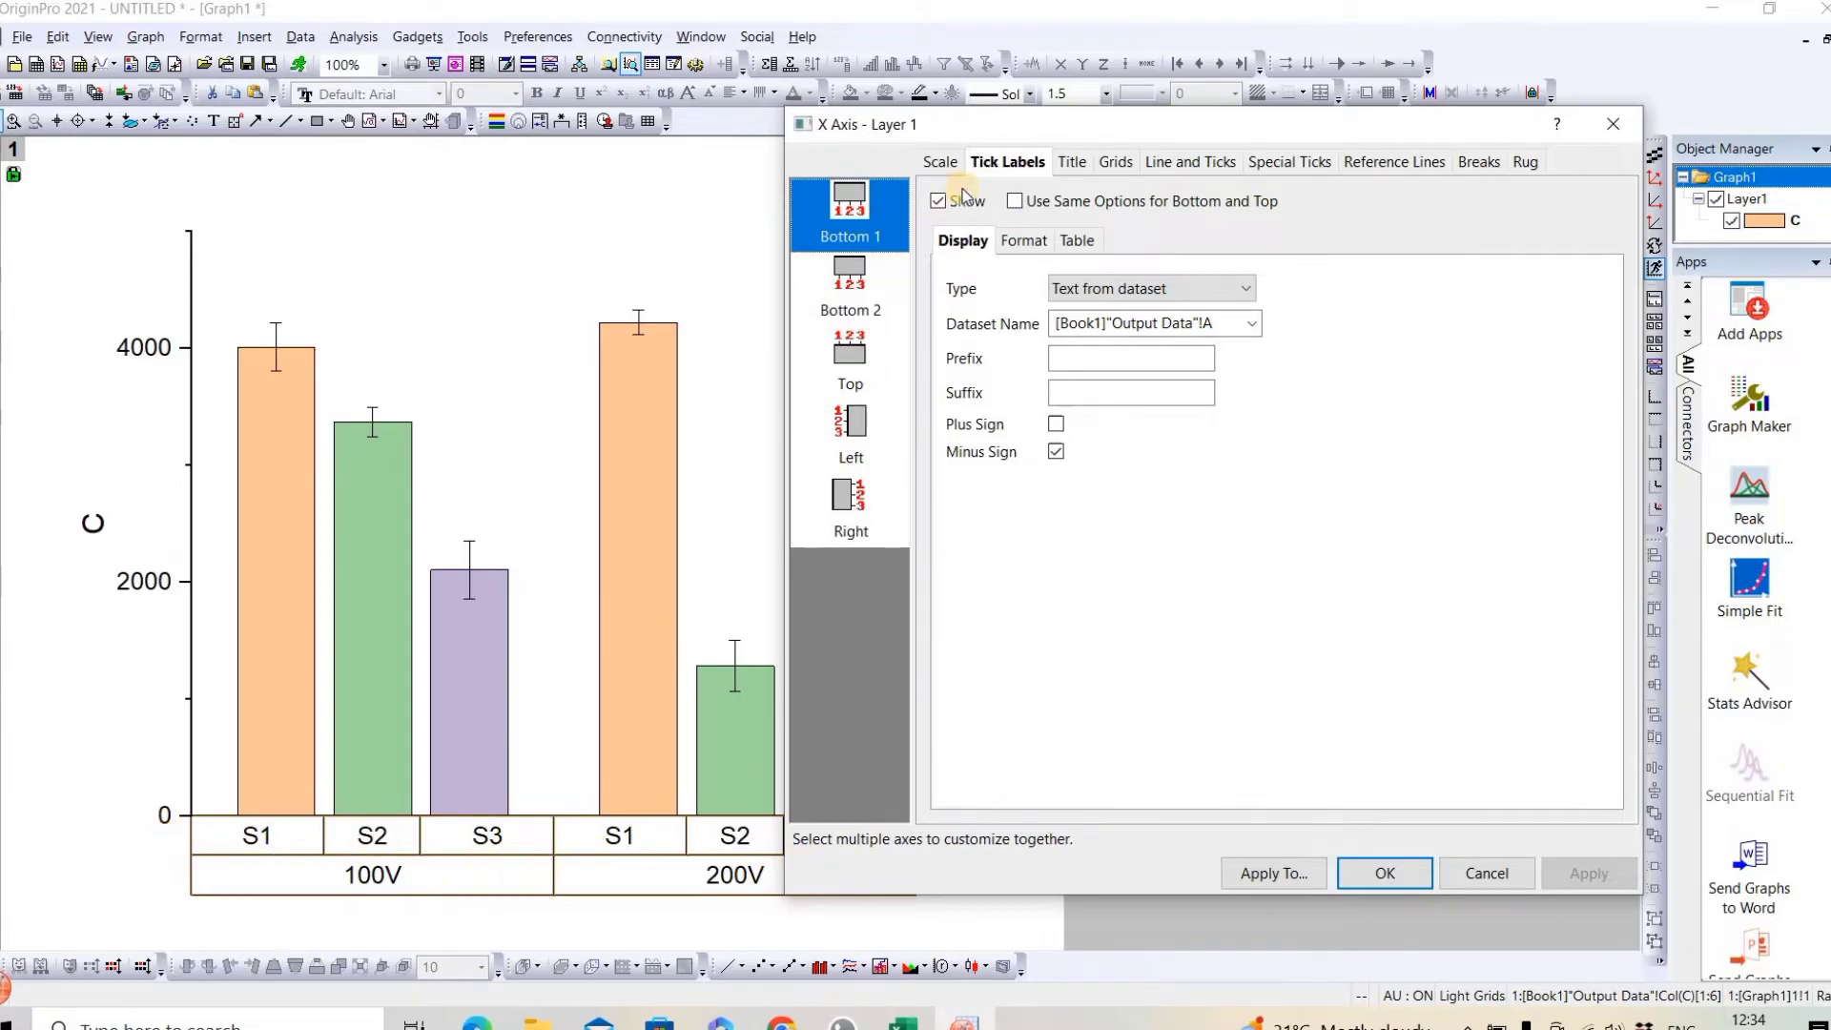
# - Turn off Show for the Bottom 2 (S1/S2/S3) tick labels, apply and confirm
pyautogui.moveTo(998, 114); pyautogui.dragTo(998, 365)
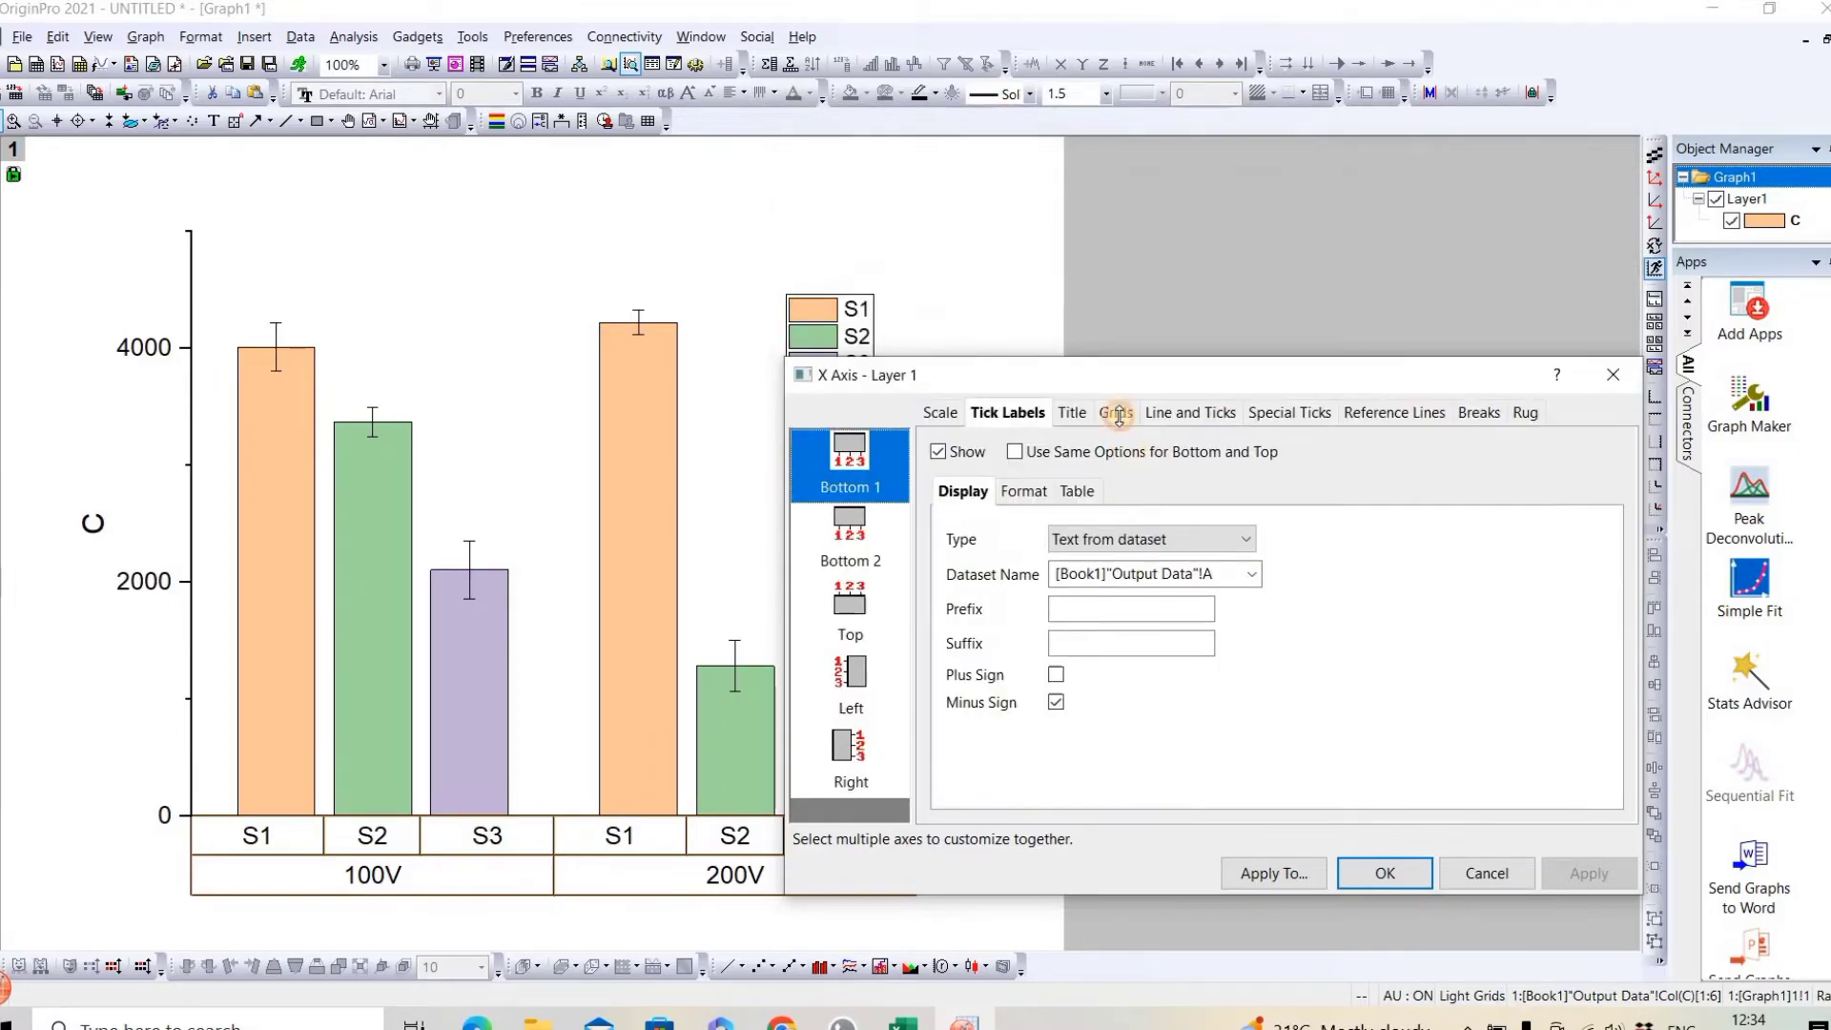
pyautogui.moveTo(1117, 375); pyautogui.dragTo(1098, 184)
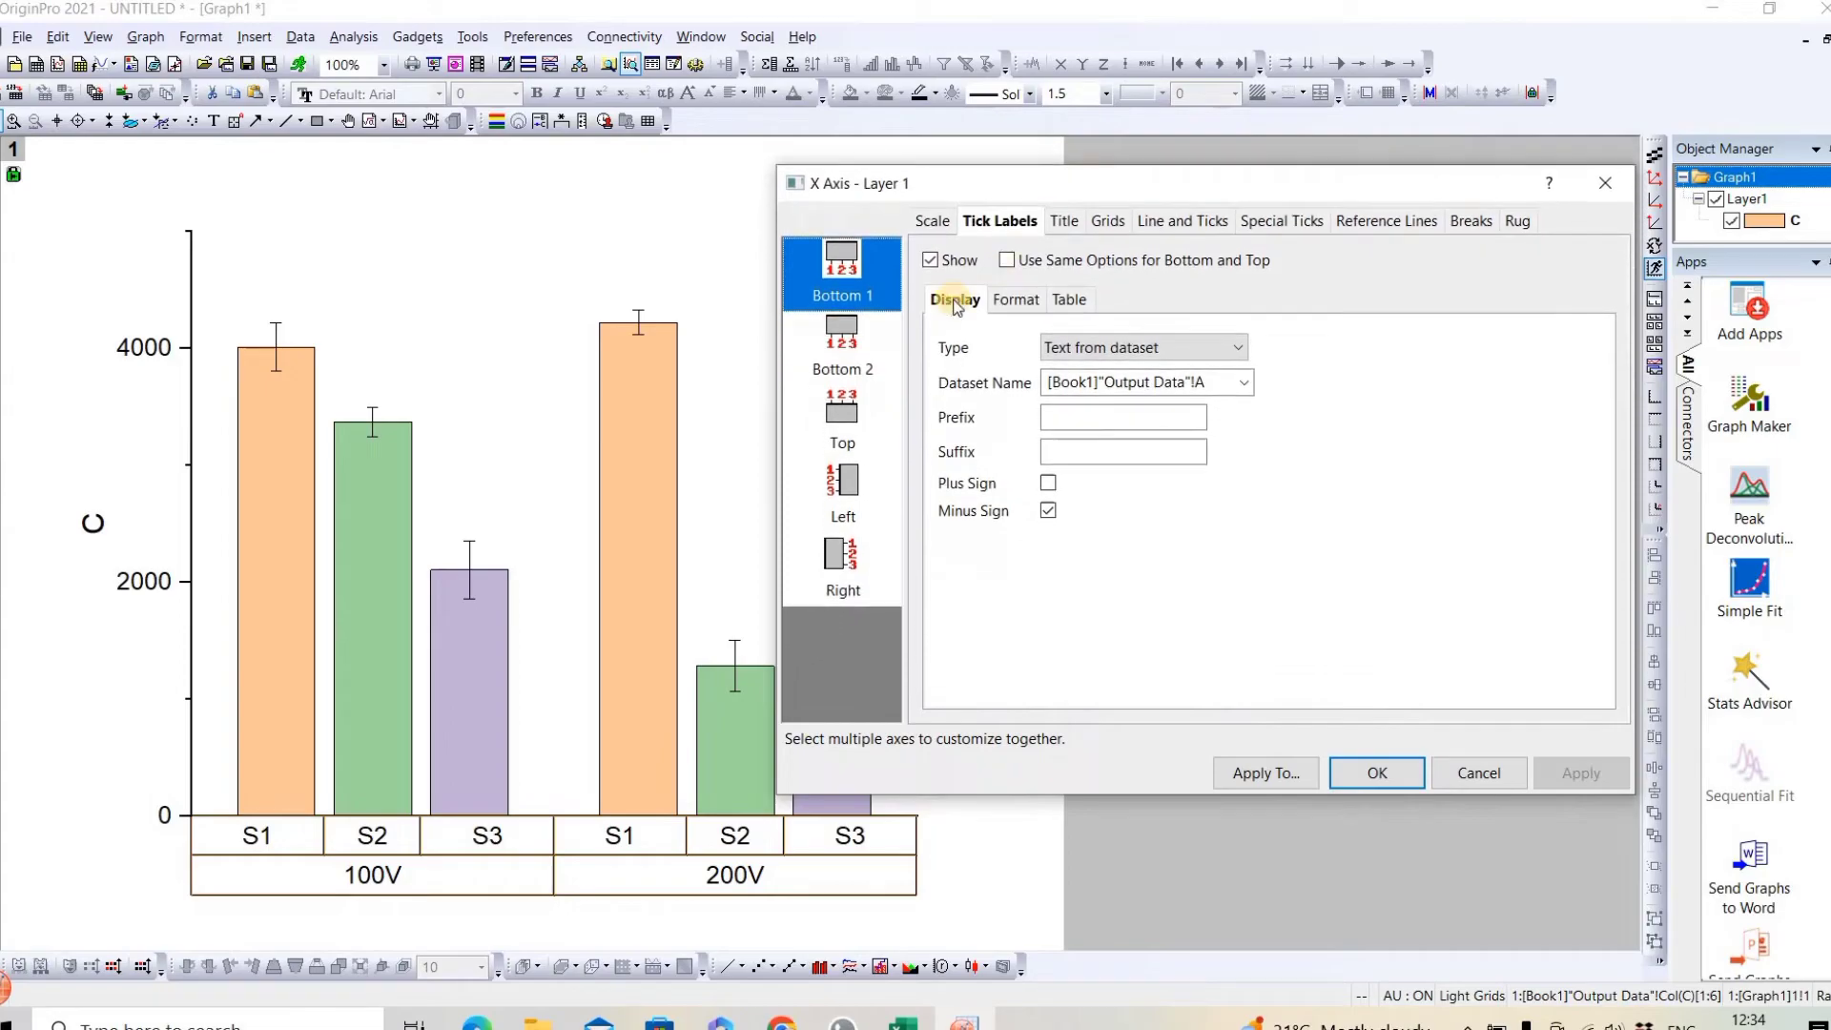
pyautogui.click(844, 345)
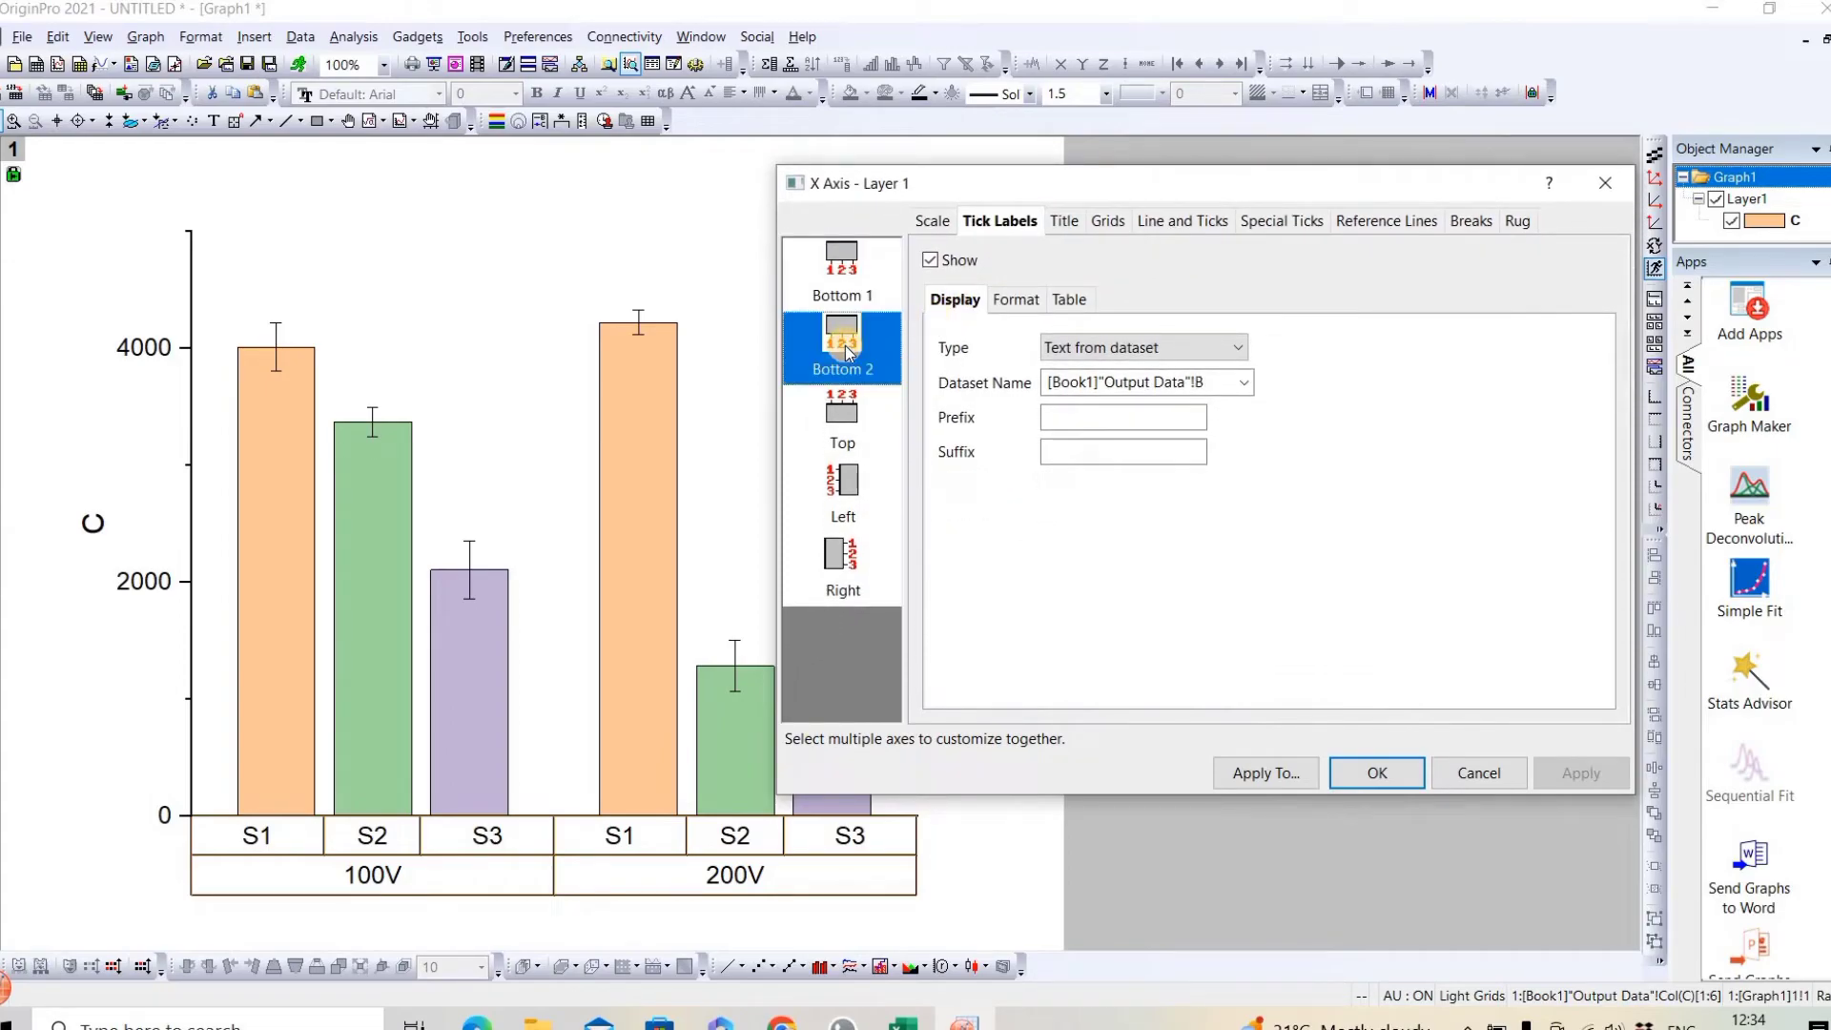
pyautogui.click(929, 261)
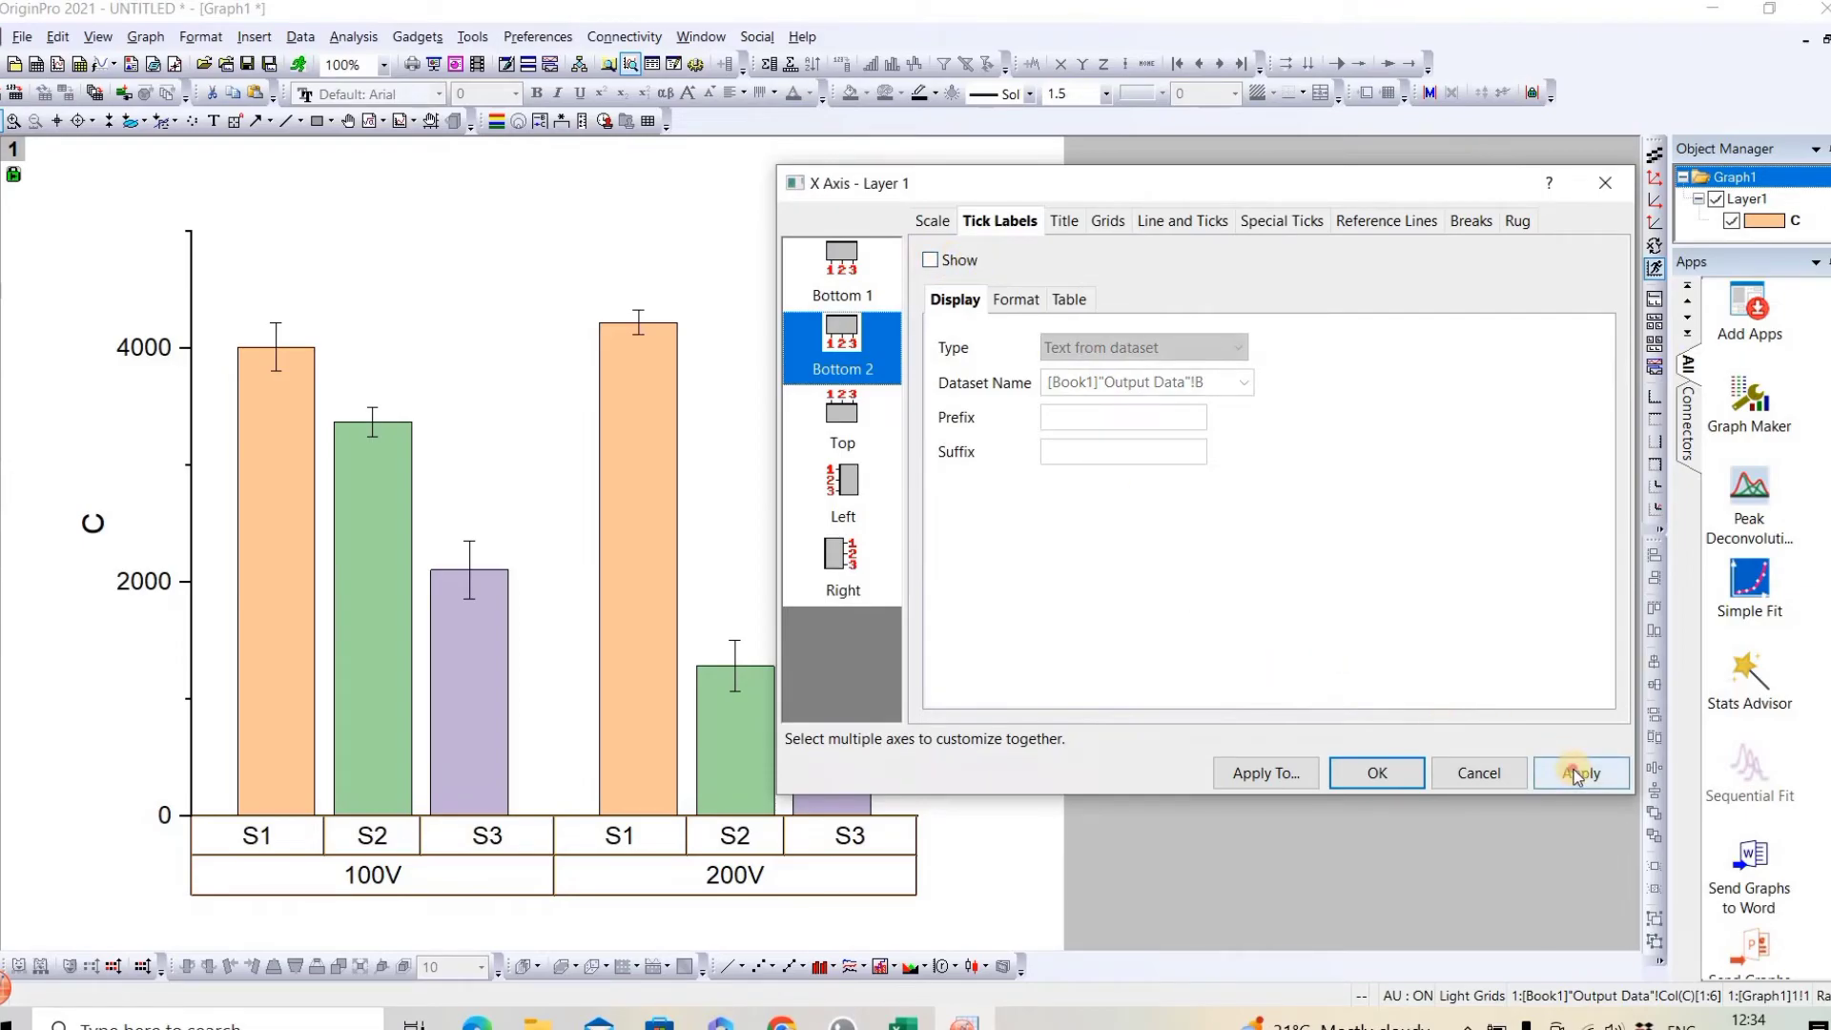
pyautogui.click(1576, 775)
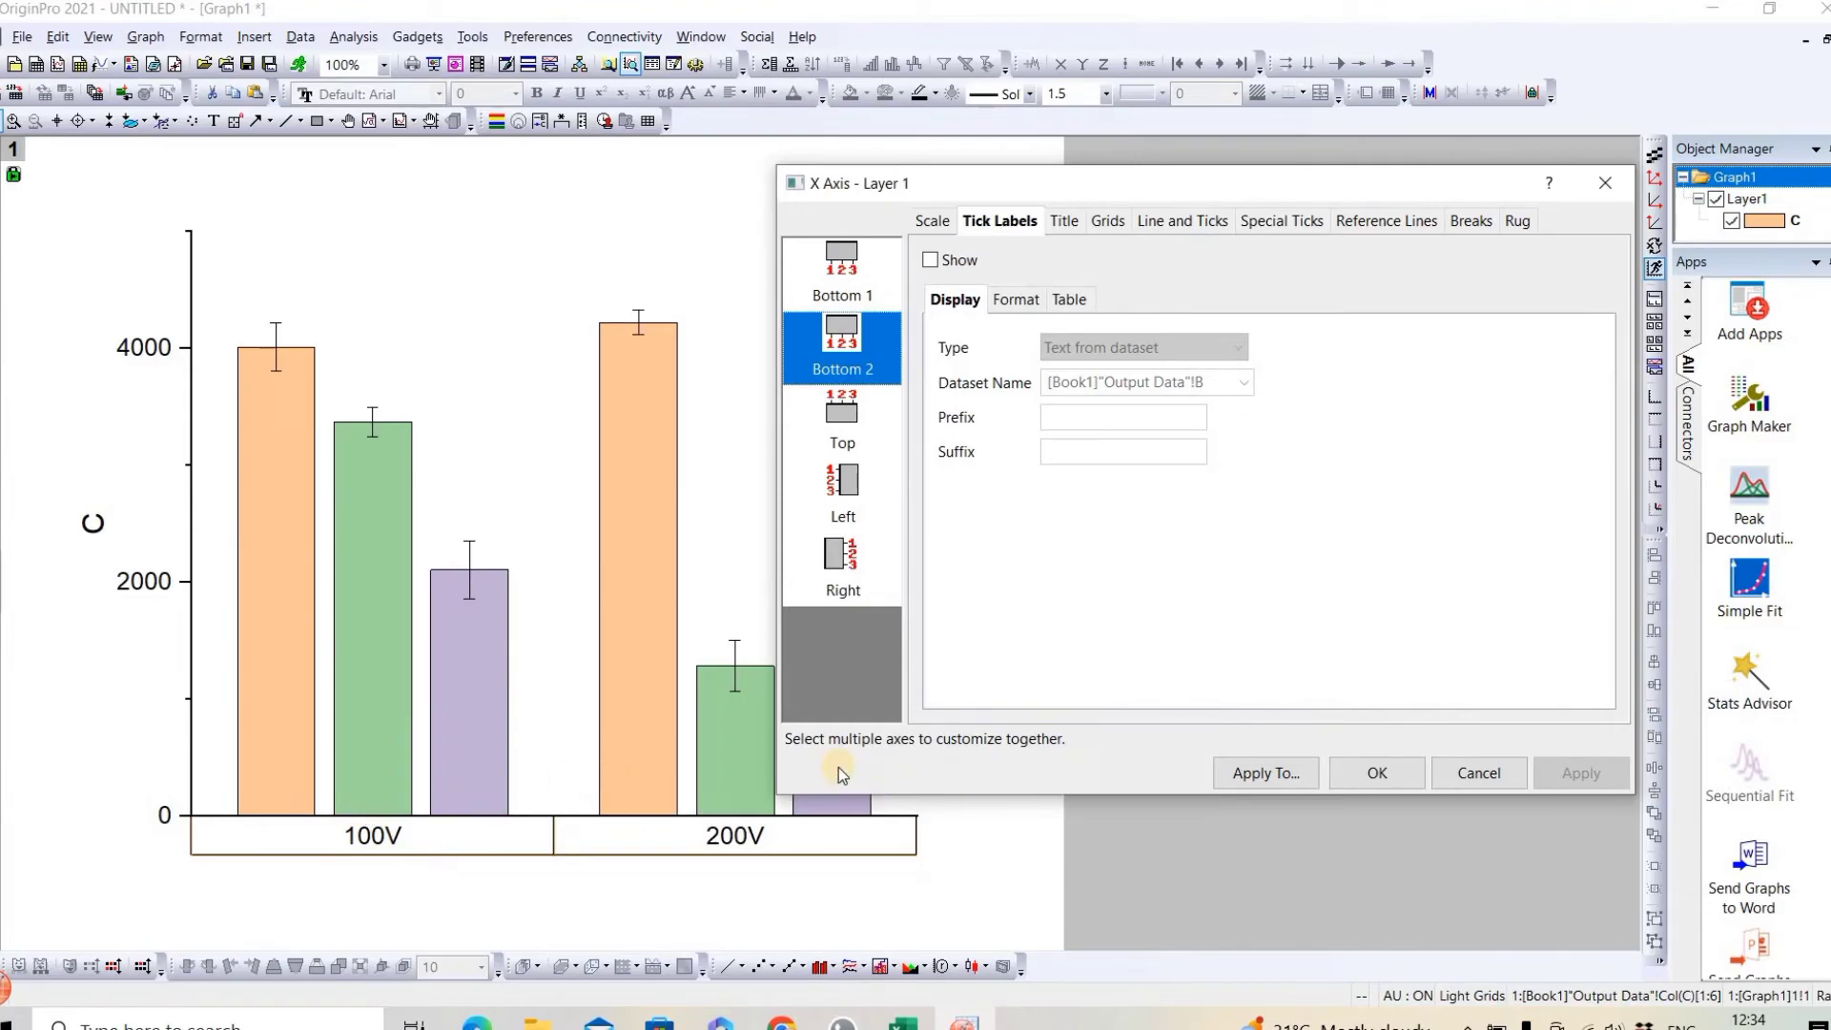
pyautogui.click(1376, 792)
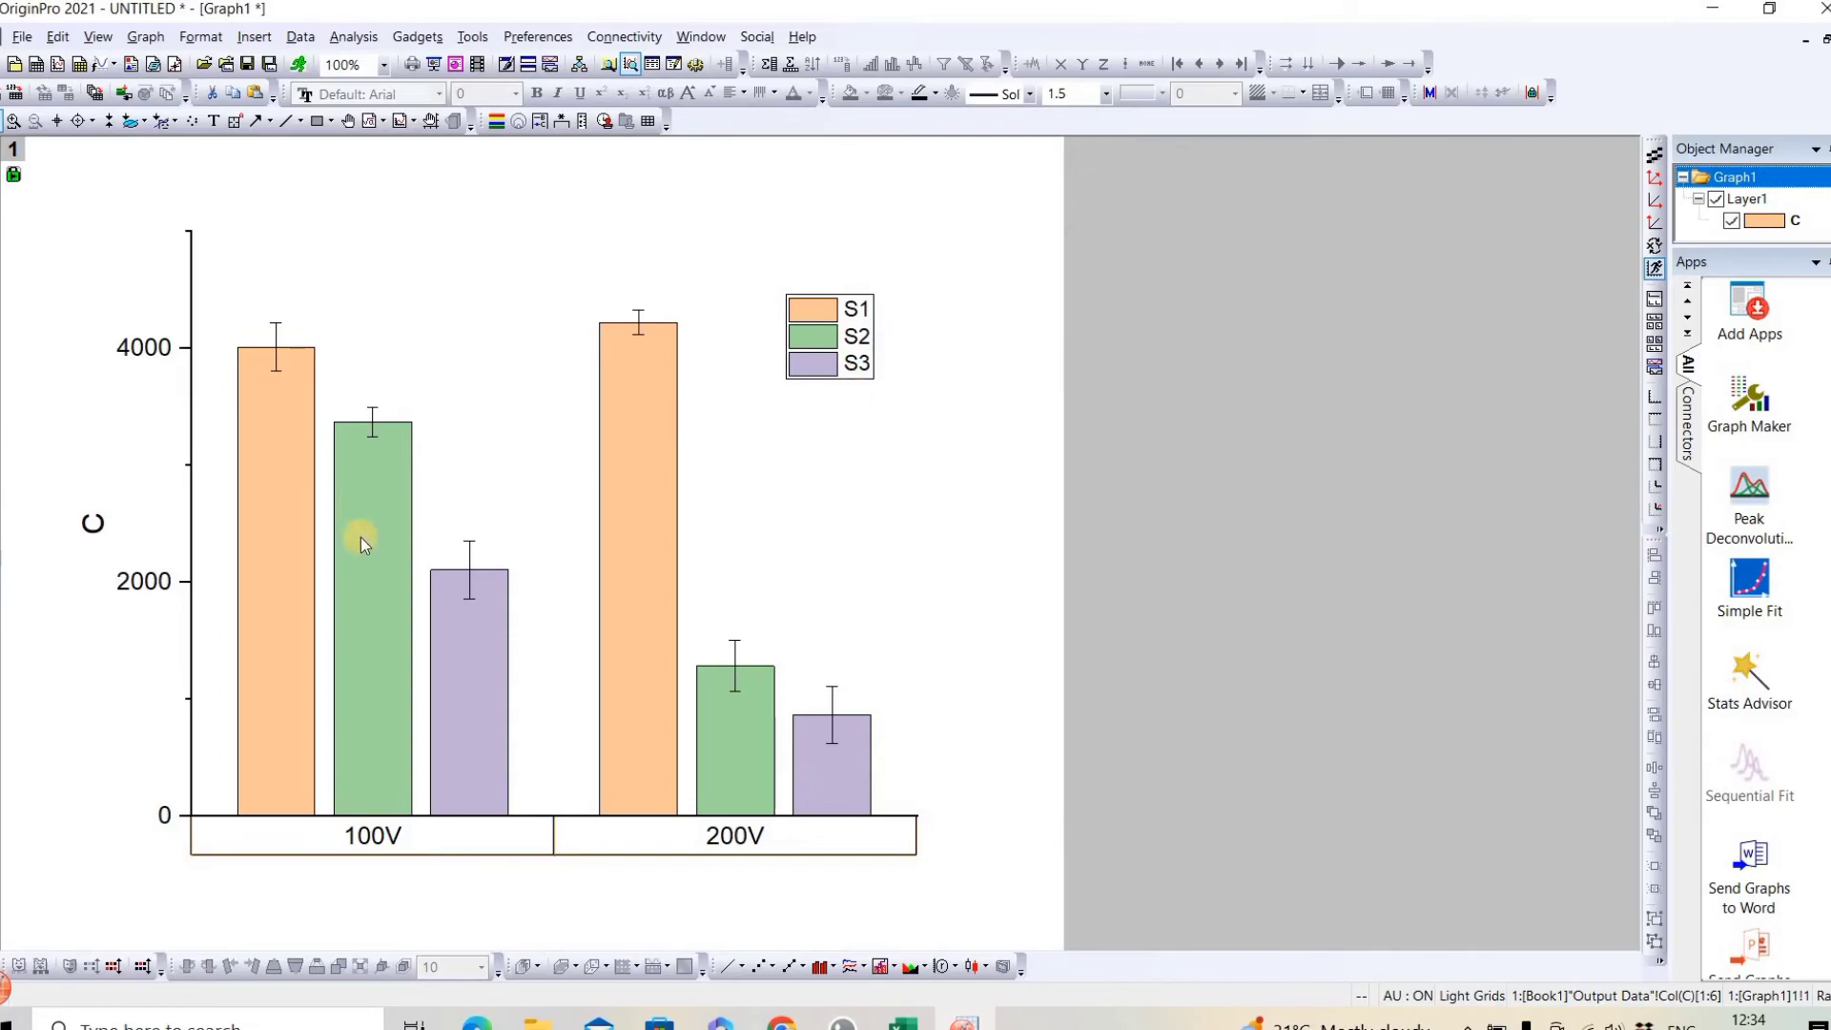